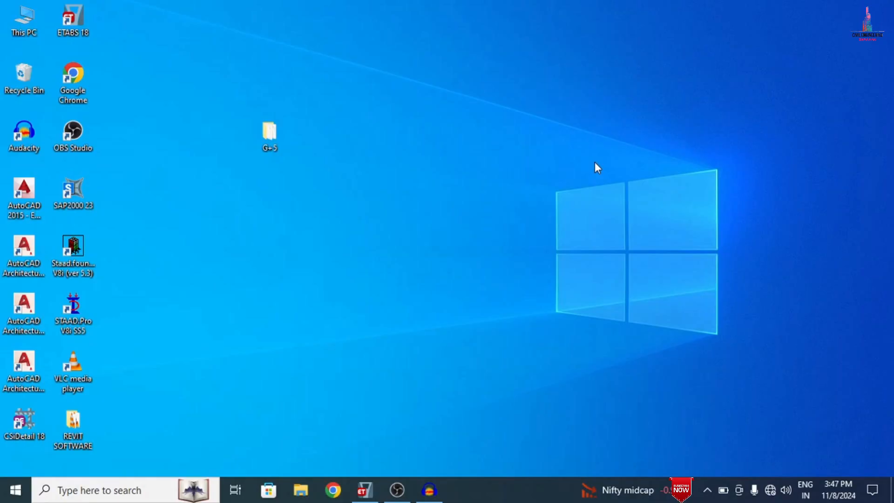
Step: Switch to the G+5 model in ETABS and unlock it, accepting deletion of the analysis results
click(365, 489)
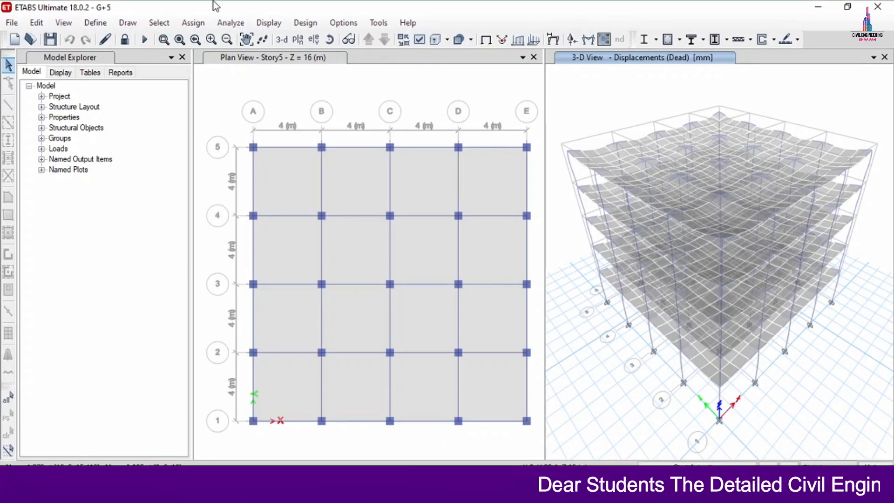
click(146, 41)
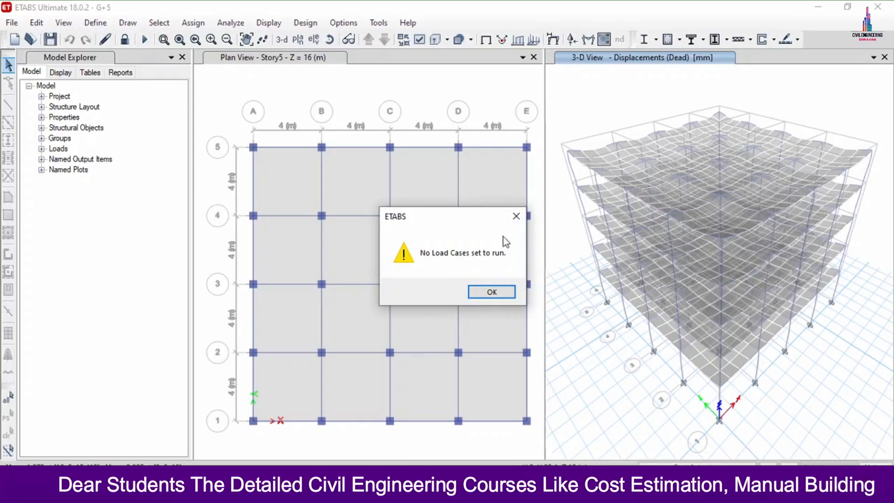
click(516, 216)
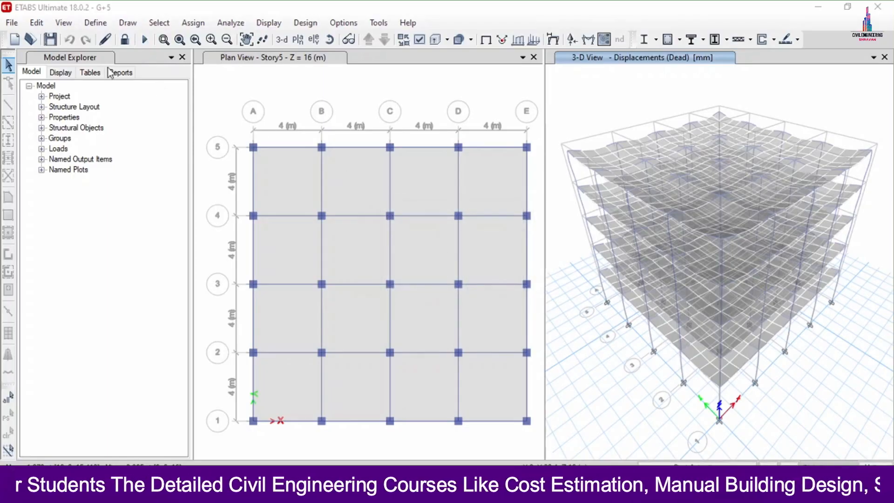
click(126, 43)
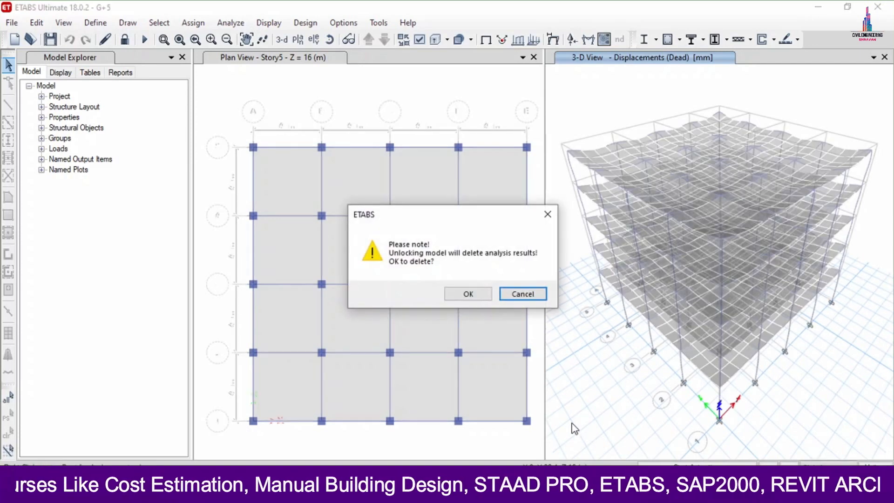
click(471, 289)
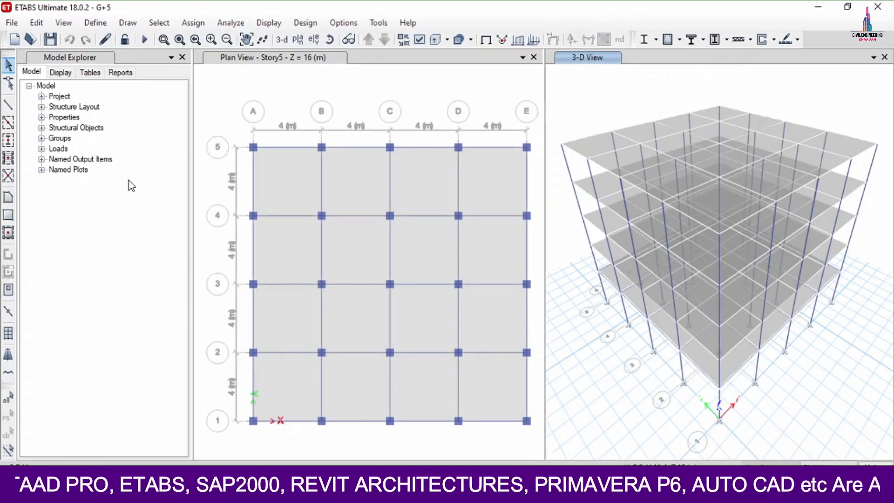
Step: Add design strips on Story5 along the X grid lines of G1, using strip layer A and auto width
click(36, 23)
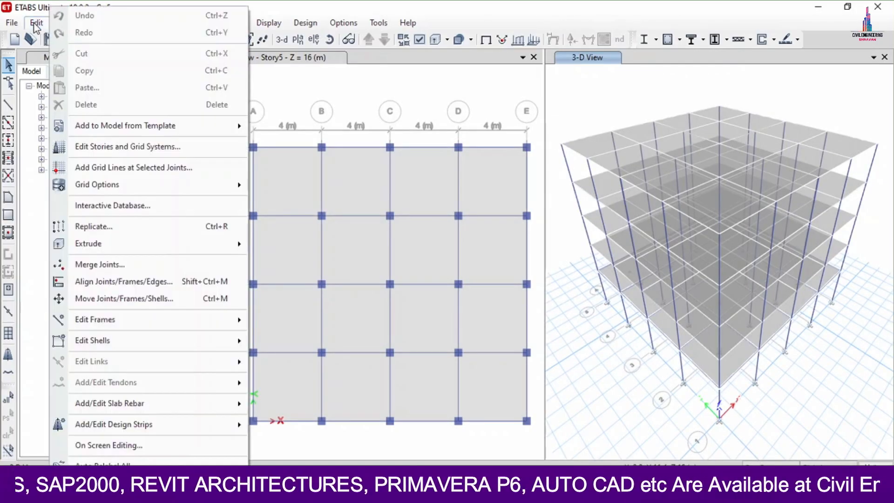
mouse_move(147, 429)
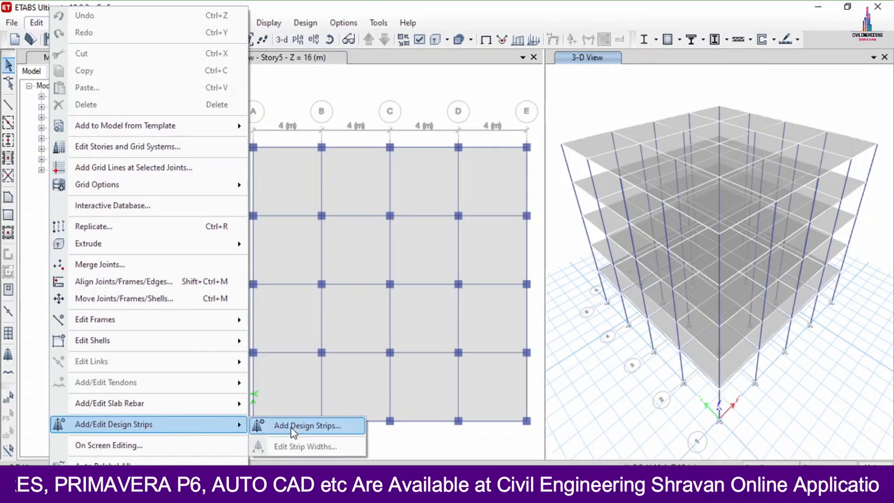
click(305, 425)
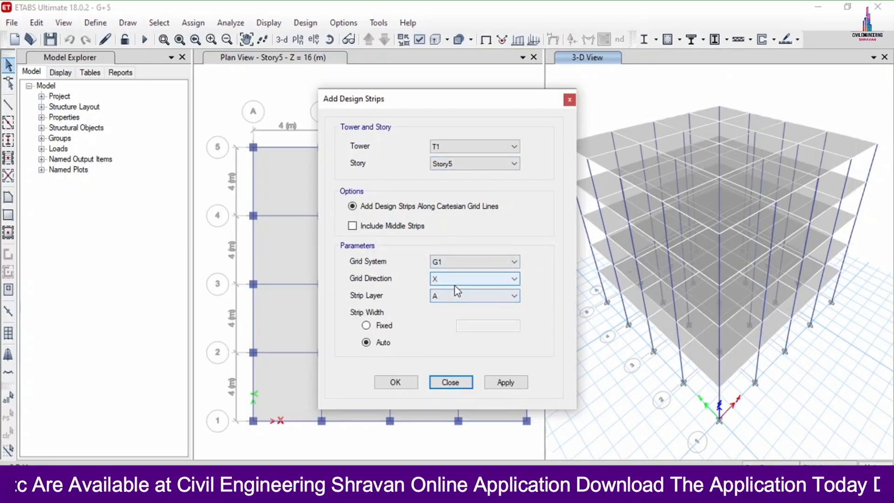
click(501, 385)
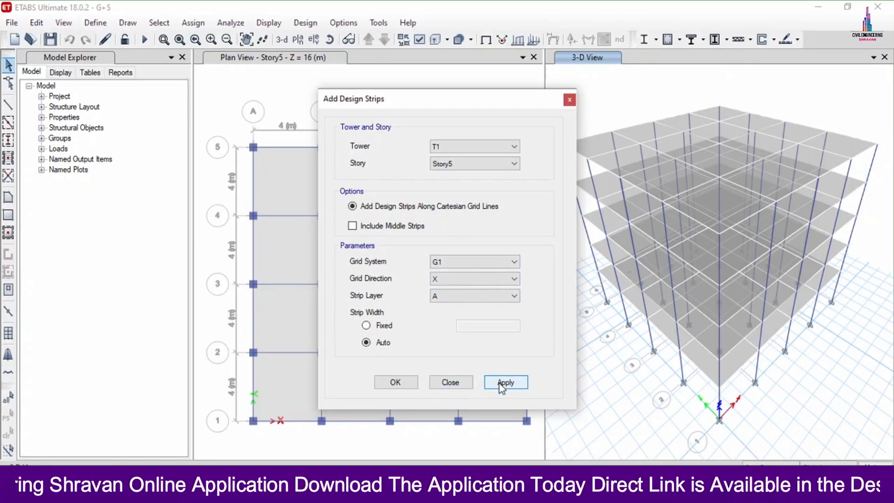
Step: Add design strips on Story5 along the Y grid direction, using strip layer B
click(474, 279)
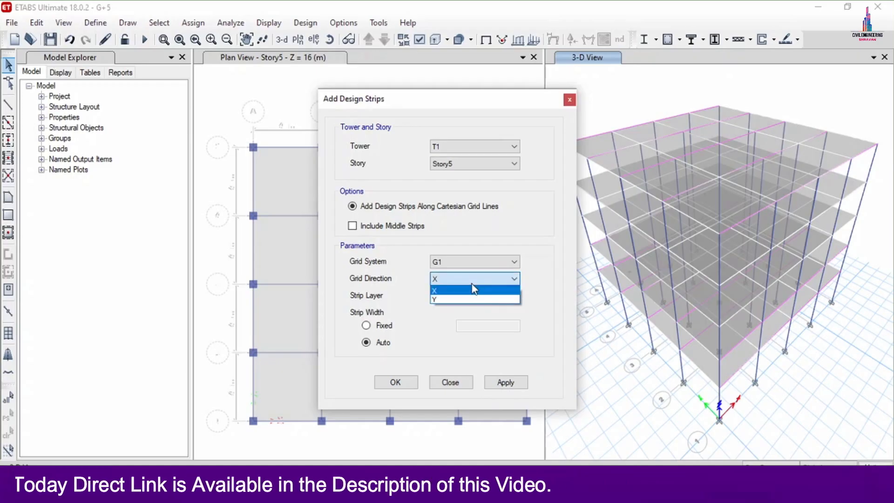
click(463, 303)
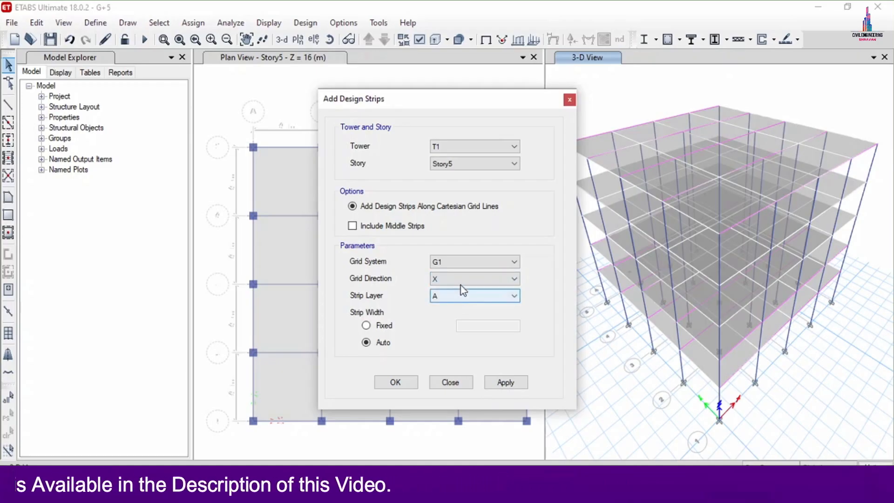
click(460, 280)
click(451, 298)
click(451, 298)
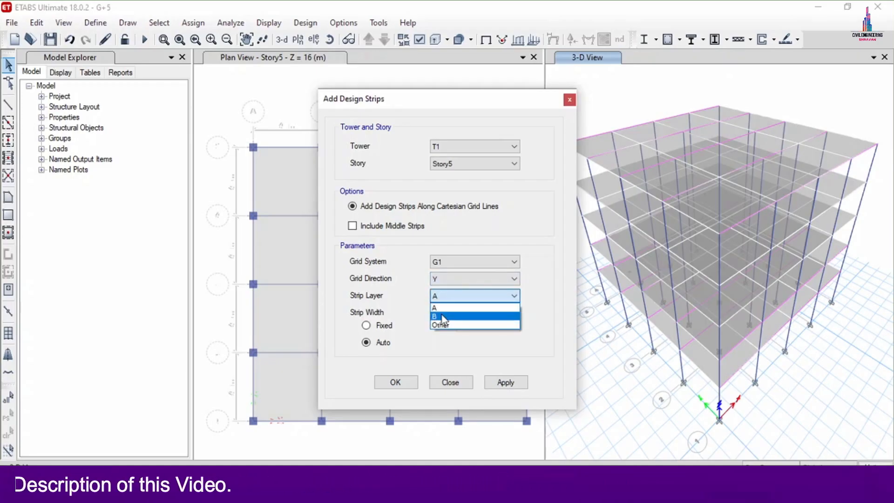
click(444, 312)
click(495, 382)
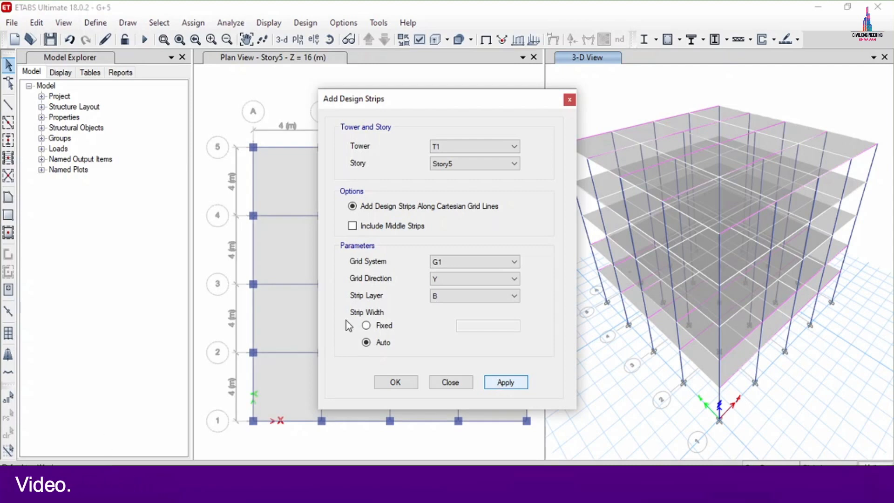
Step: Add design strips on Story4 along the X grid direction, using strip layer A
click(471, 163)
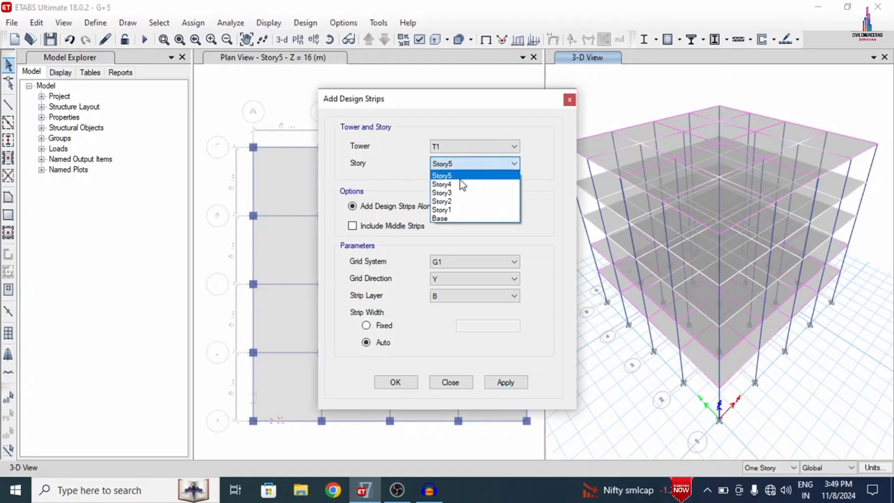
click(458, 179)
click(443, 279)
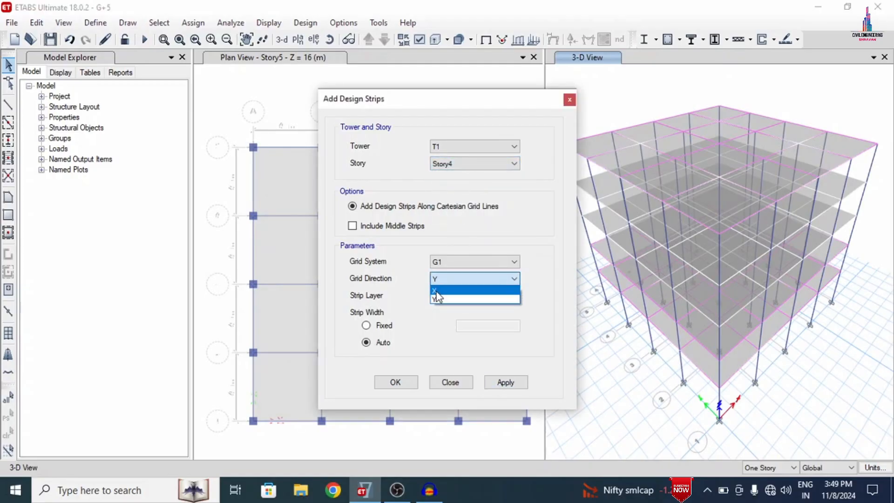
click(438, 288)
click(438, 296)
click(446, 308)
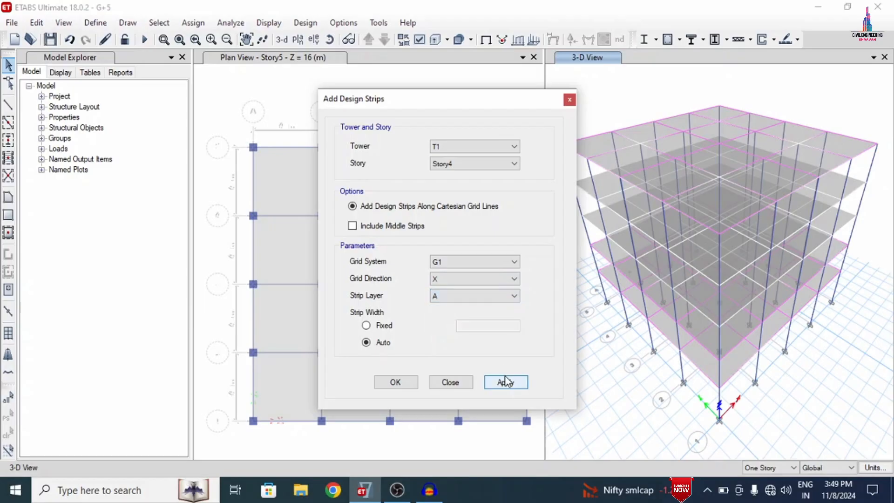
click(504, 382)
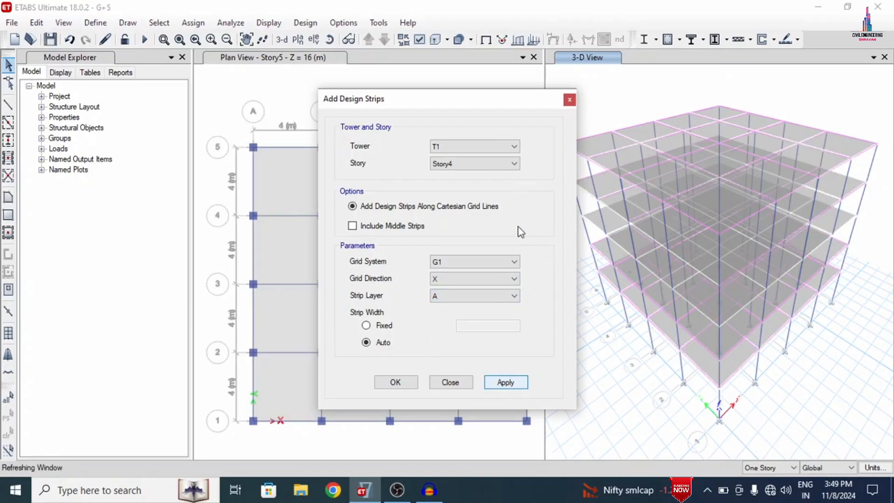
Step: Add design strips on Story4 along the Y grid direction, using strip layer B
click(447, 280)
click(441, 280)
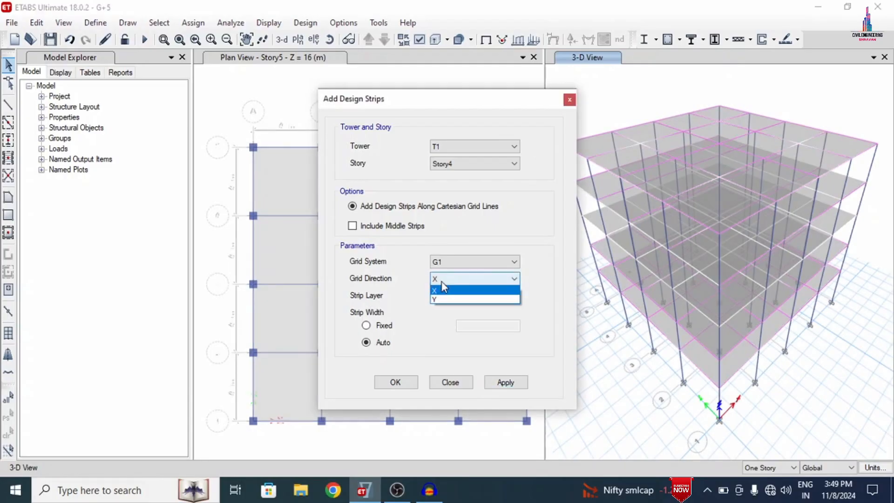
click(438, 294)
click(436, 298)
click(438, 310)
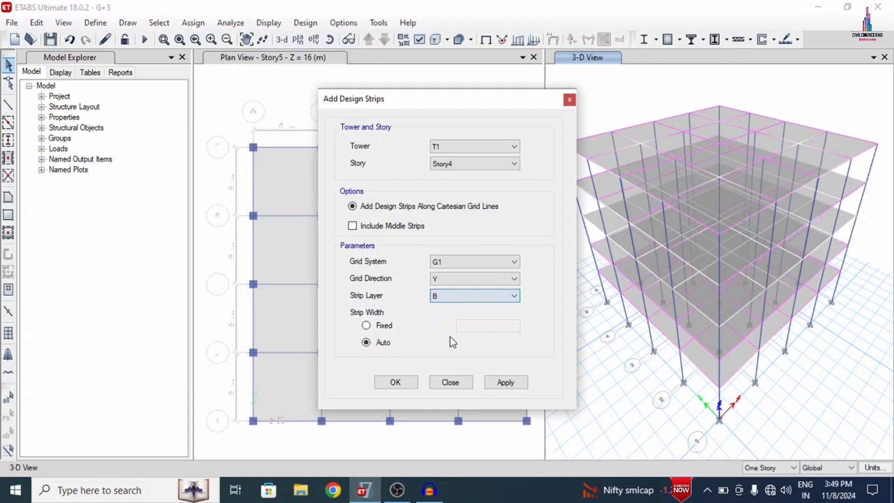
click(503, 381)
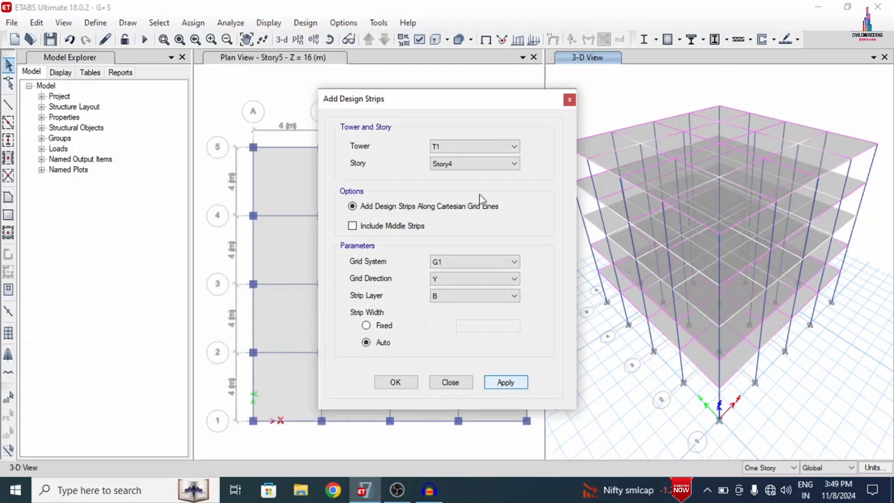
Step: Add design strips on Story3 along the X grid direction, using strip layer A
click(452, 166)
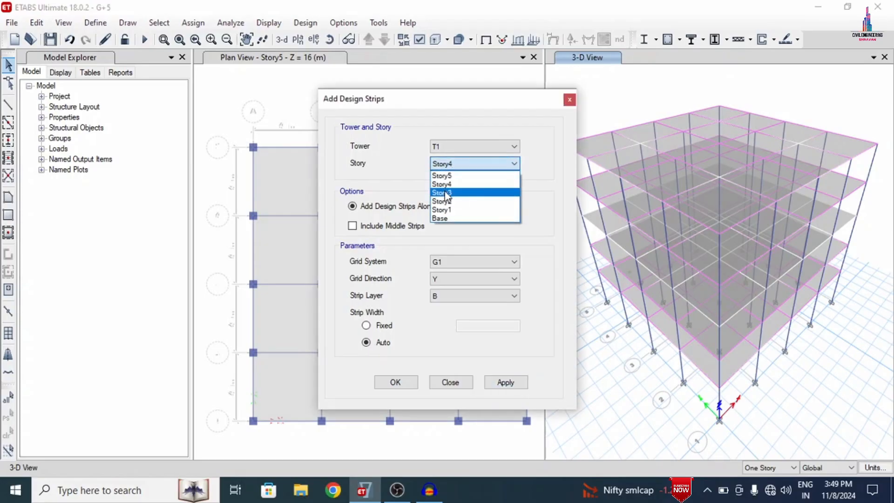
click(450, 191)
click(449, 279)
click(434, 291)
click(475, 296)
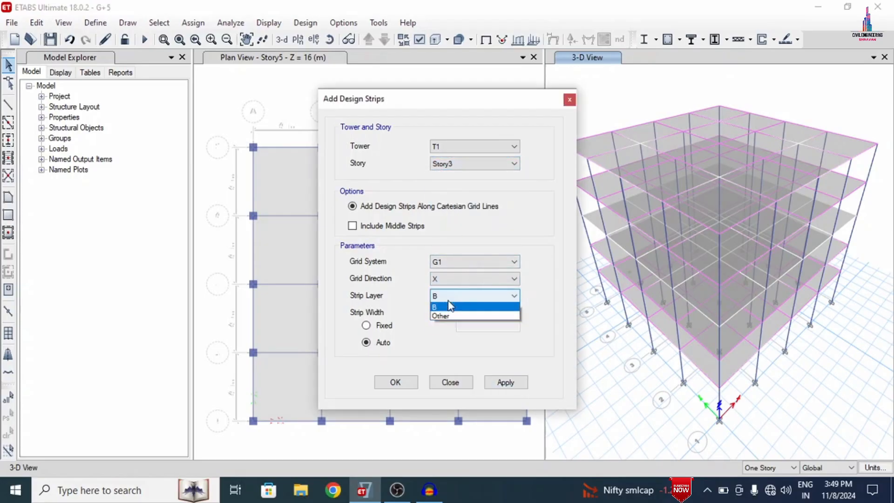
click(447, 304)
click(503, 383)
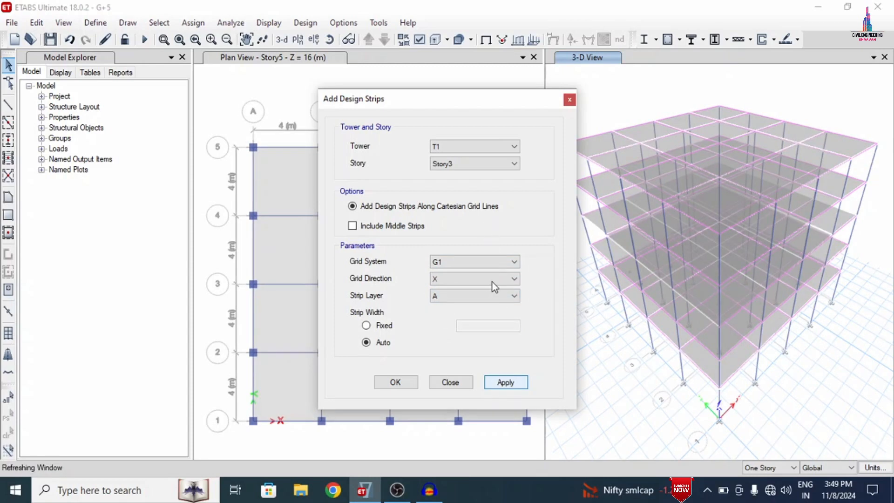
Step: Add design strips on Story3 along the Y grid direction, using strip layer B
click(510, 281)
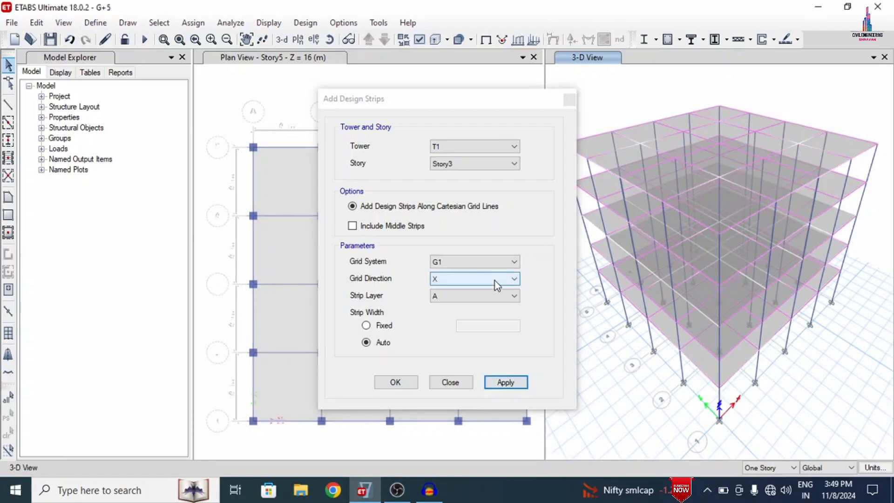
click(454, 294)
click(450, 298)
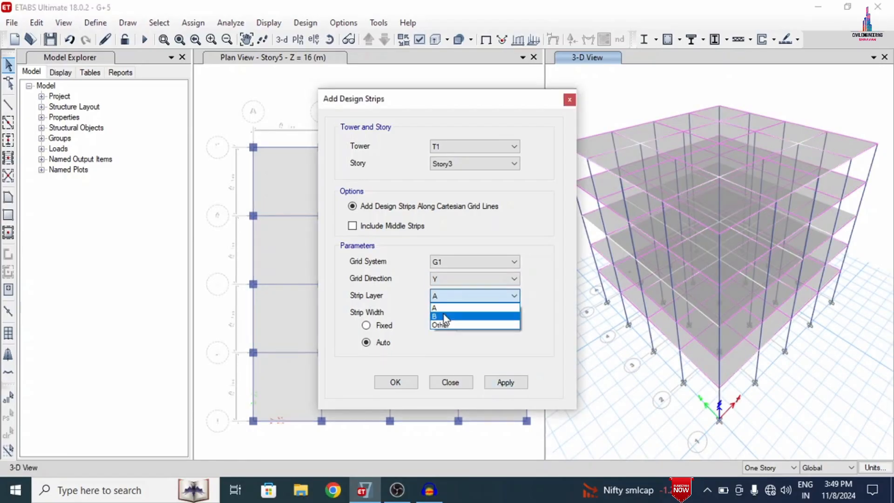
click(442, 314)
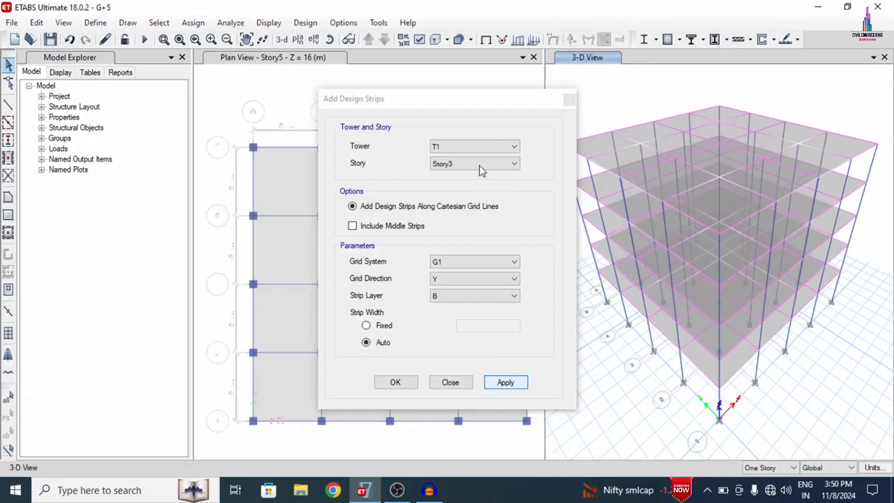
Step: Add design strips on Story2 along the X grid direction, using strip layer A
click(500, 163)
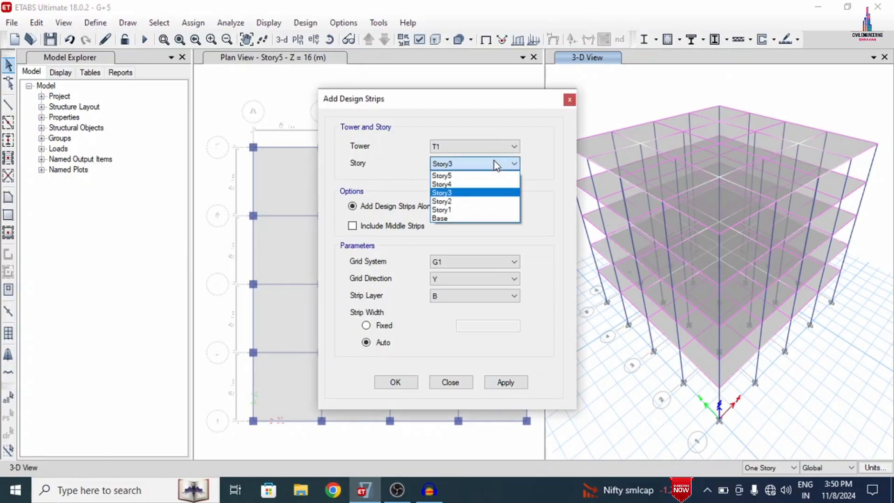
click(456, 204)
click(448, 278)
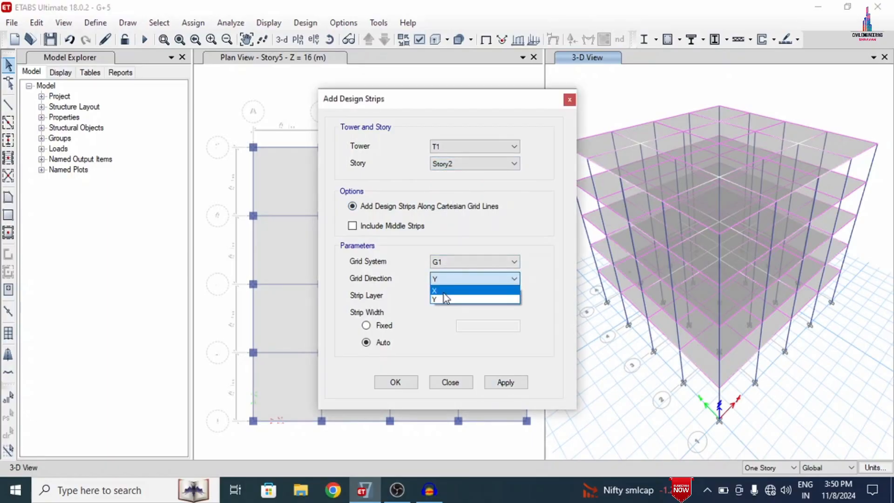
click(447, 290)
click(445, 298)
click(443, 308)
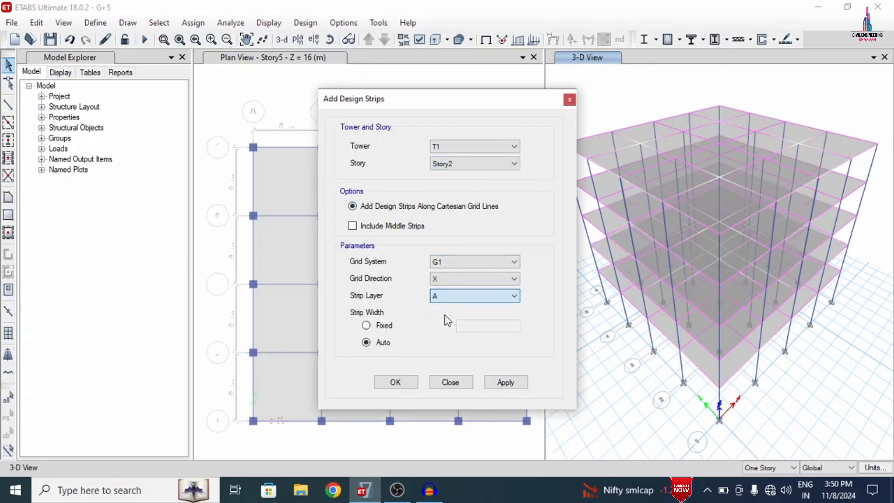
click(503, 384)
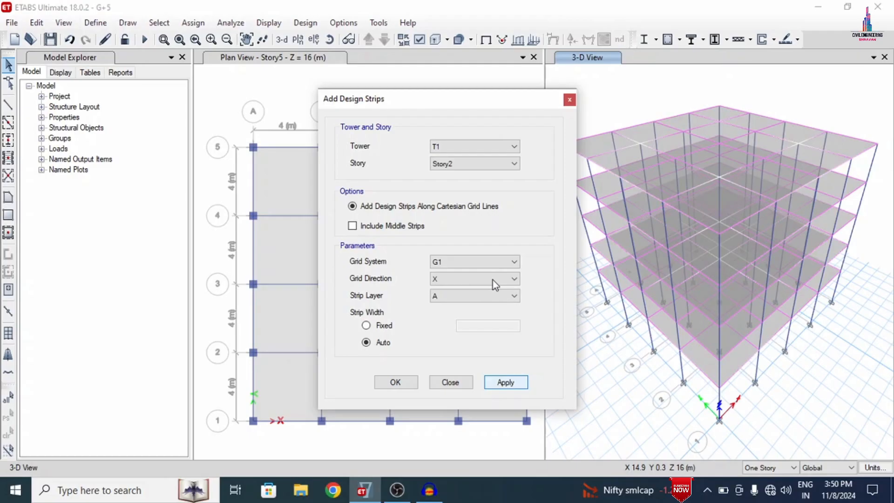
Step: Add design strips on Story2 along the Y grid direction, using strip layer B
click(453, 279)
click(449, 295)
click(449, 297)
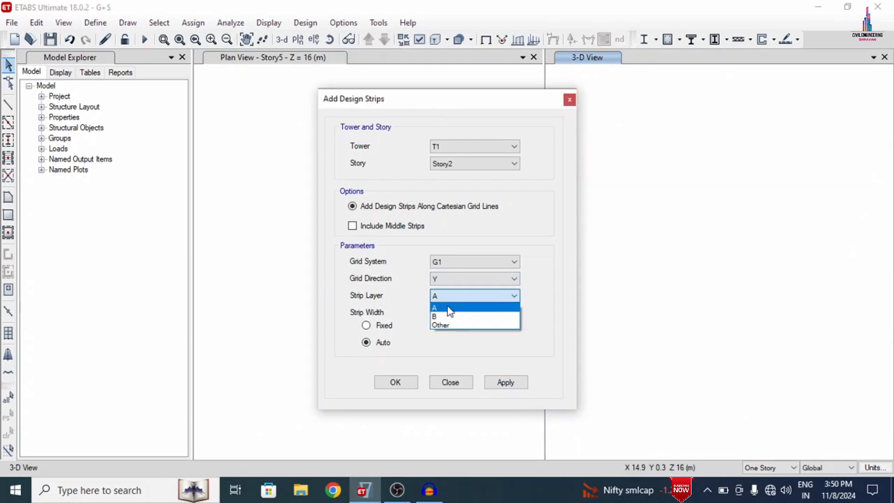
click(446, 313)
click(497, 385)
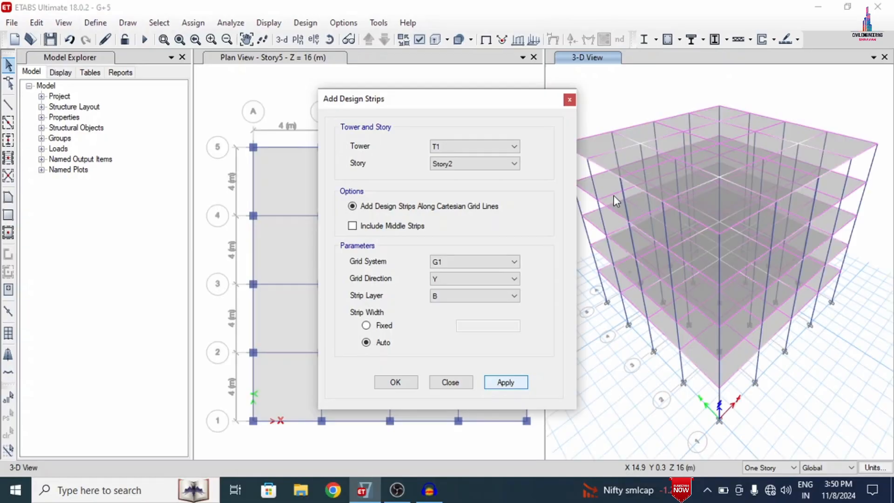
Step: Add design strips on Story1 along the X grid direction, using strip layer A
click(469, 164)
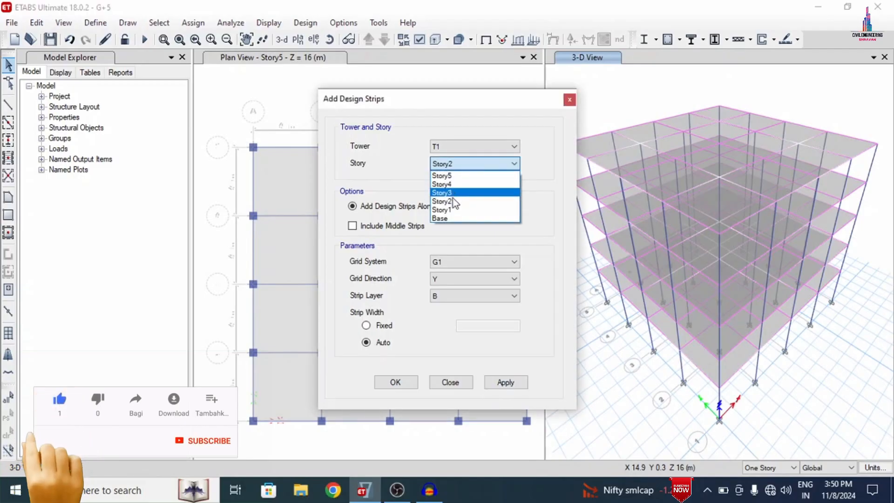
click(446, 210)
click(445, 278)
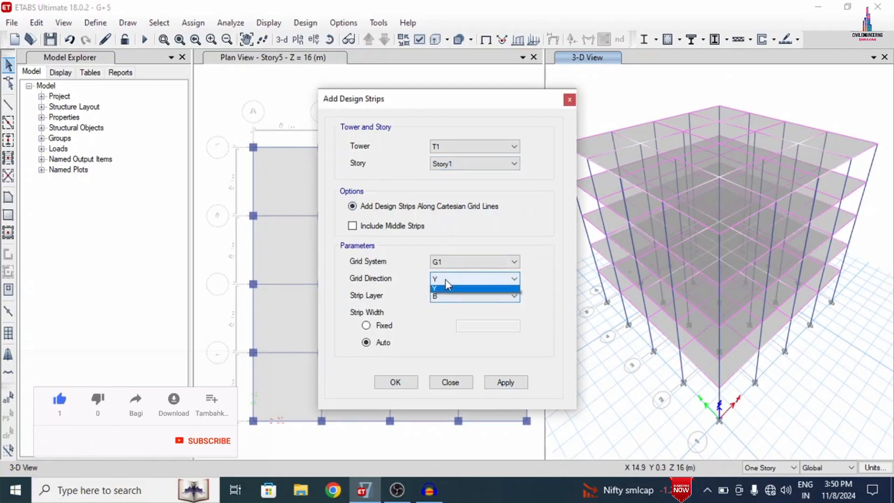
click(440, 289)
click(447, 296)
click(444, 313)
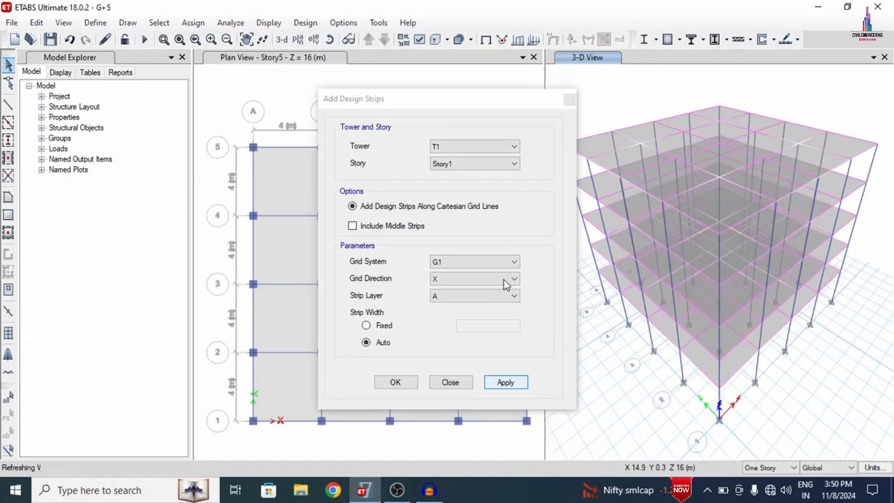
Step: Add design strips on Story1 along the Y grid direction, using strip layer B, and finish adding strips
click(484, 278)
click(466, 293)
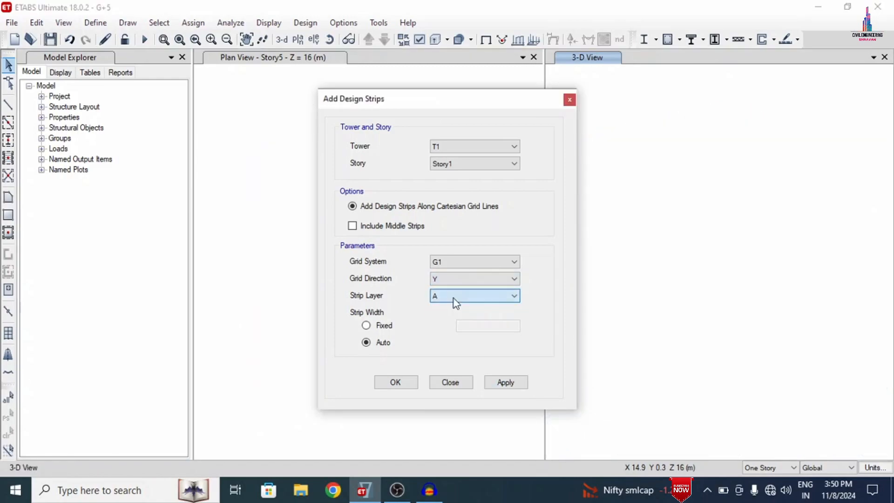
click(453, 299)
click(440, 317)
click(512, 381)
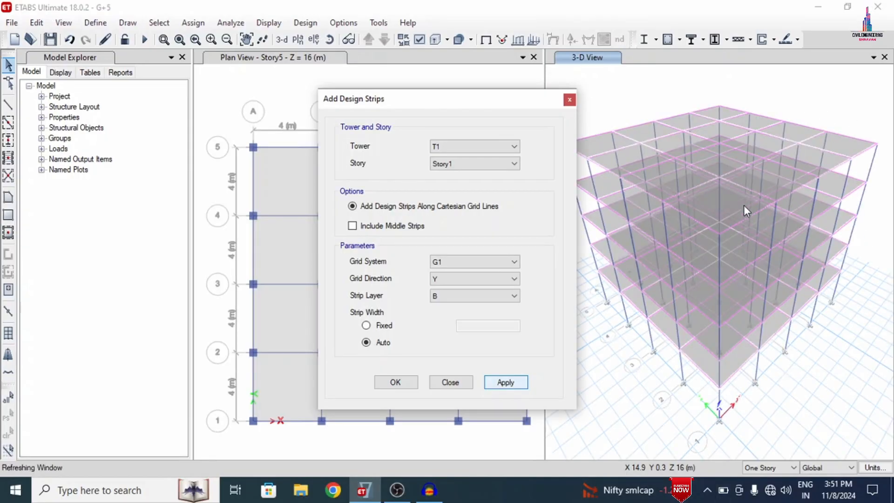
click(389, 384)
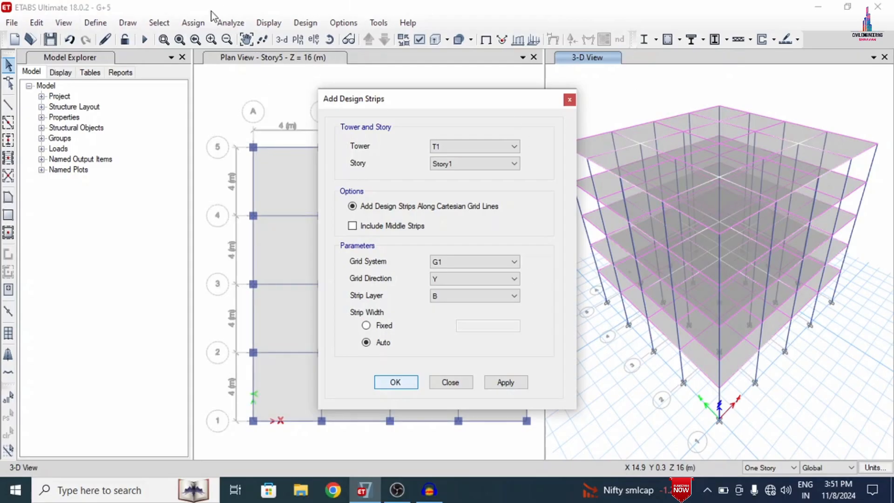
Step: Run the structural analysis of the model and review the concrete frame design preferences without changing them
click(144, 41)
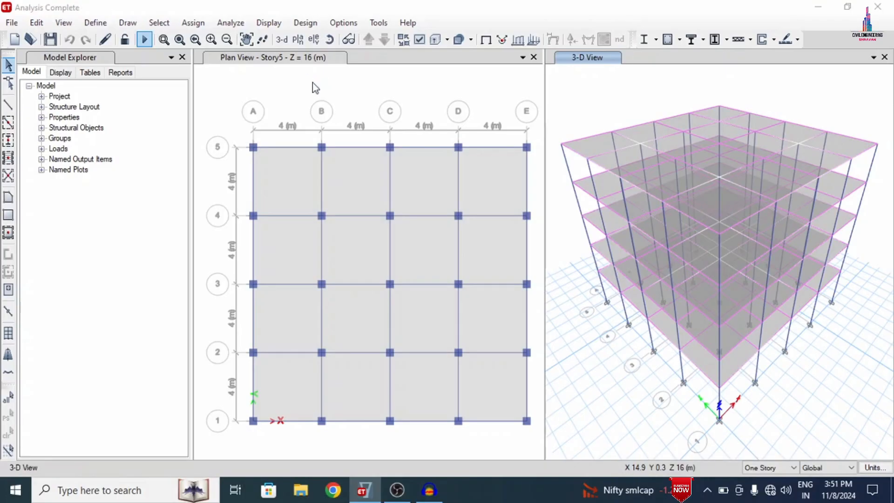
click(303, 23)
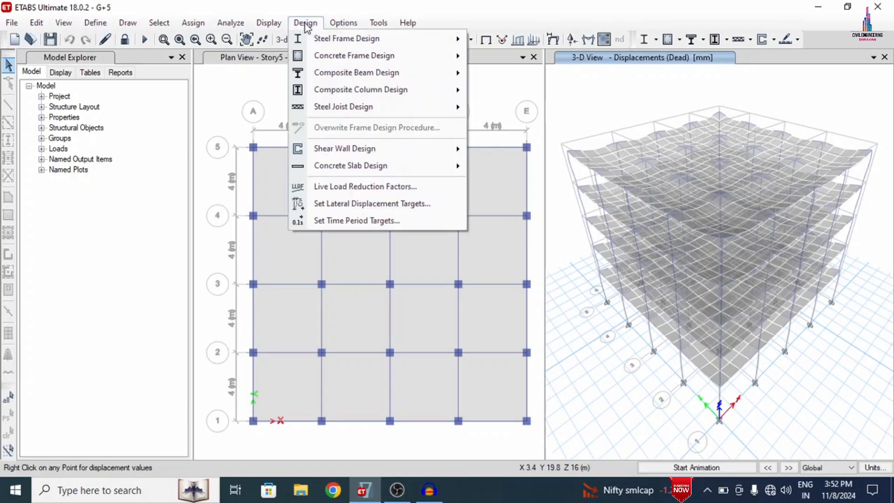
mouse_move(321, 58)
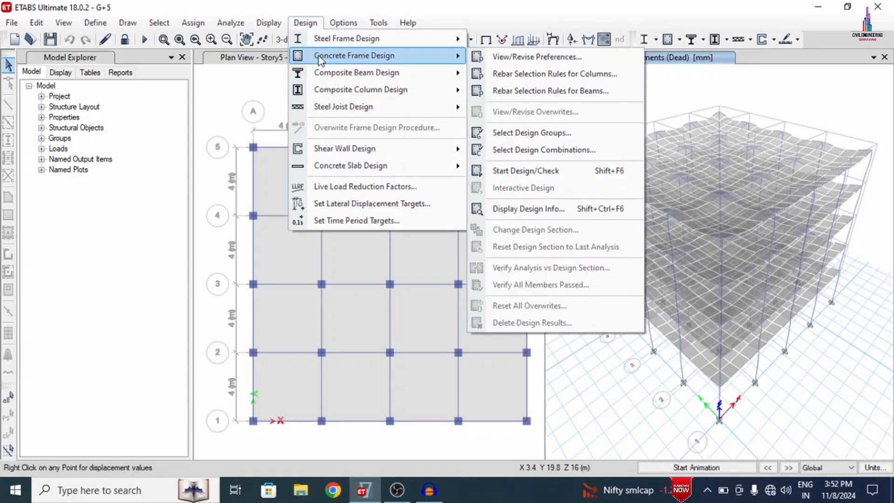
click(535, 63)
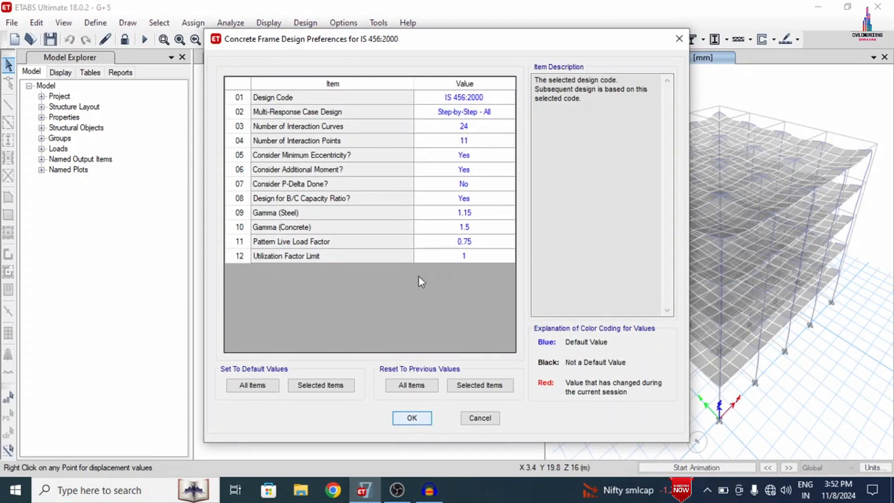
key(Escape)
Step: Run the concrete frame design check on the building's beams and columns
click(305, 23)
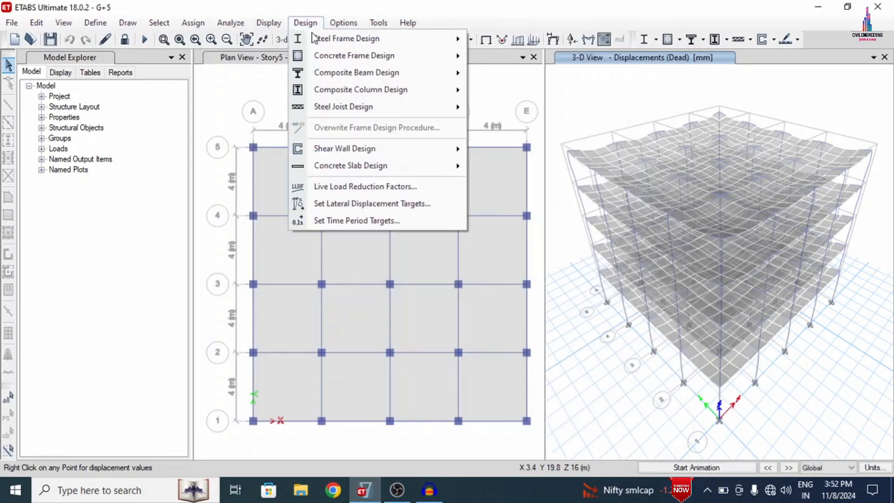
mouse_move(312, 54)
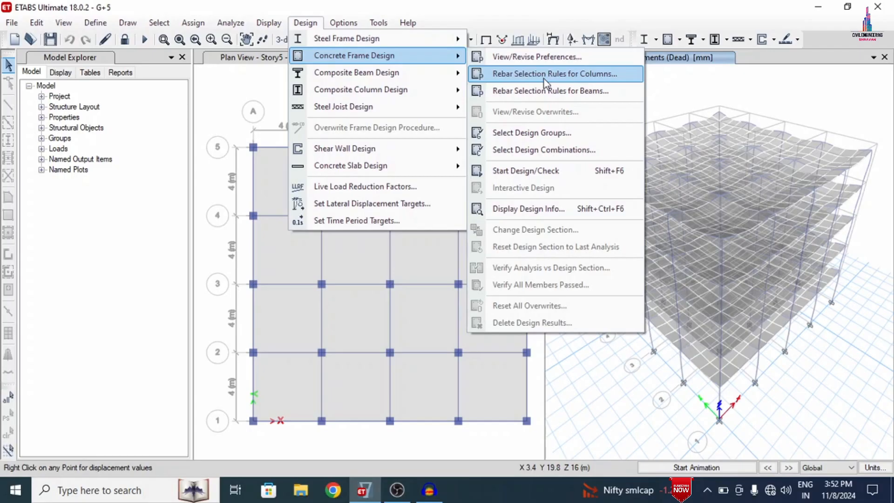
click(518, 173)
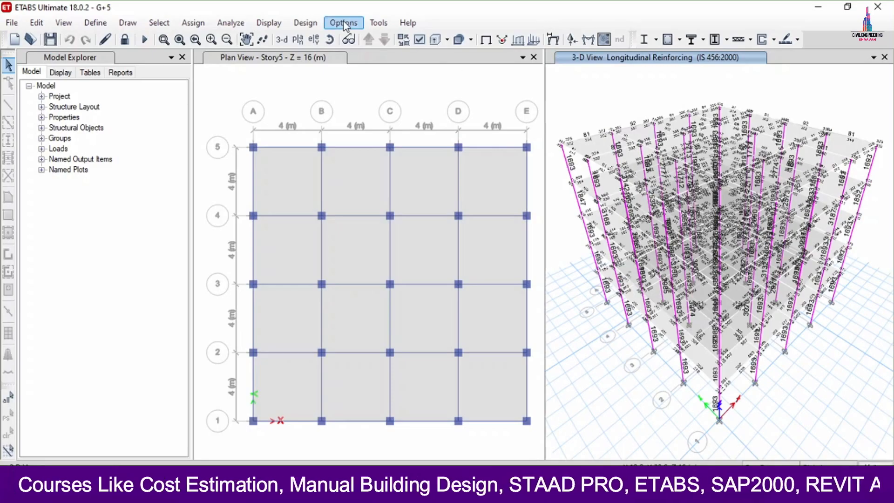
Step: Review the concrete slab design preferences for code IS 456:2000 and accept them as set
click(293, 23)
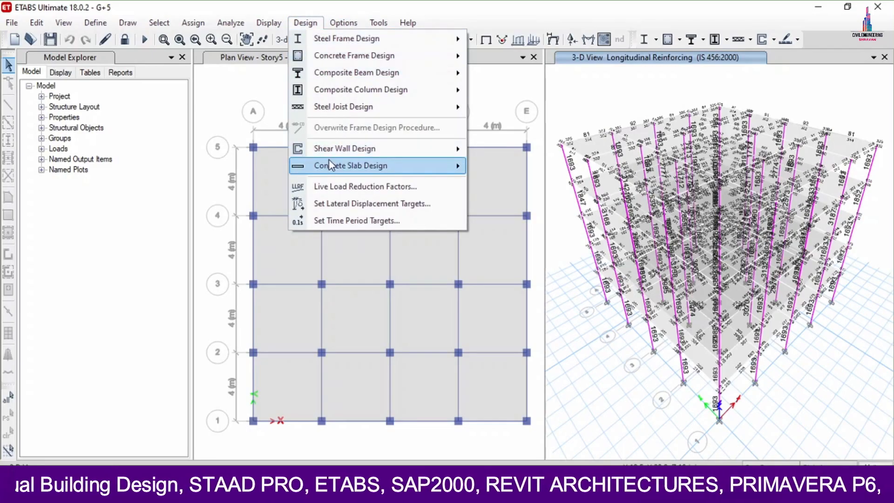
mouse_move(350, 167)
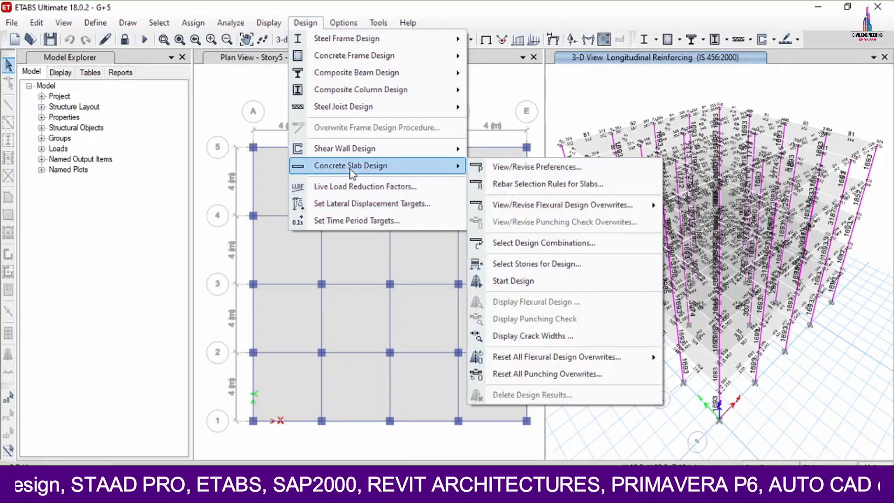
click(529, 163)
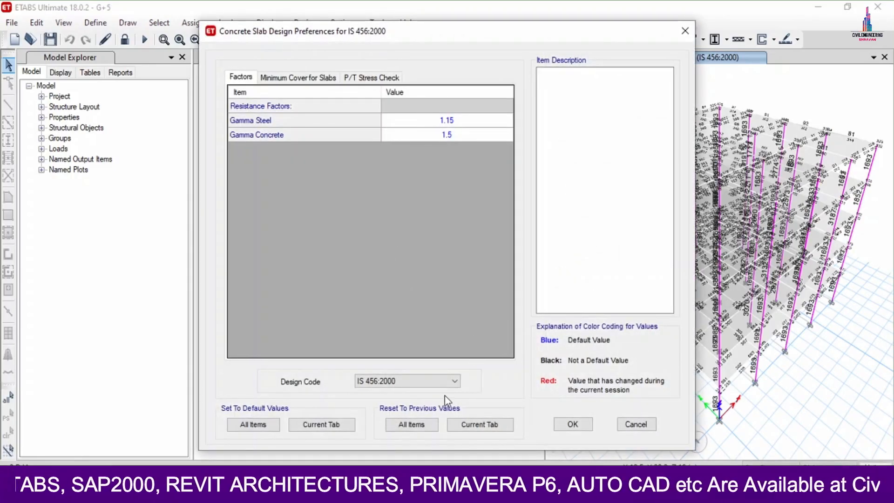
click(581, 423)
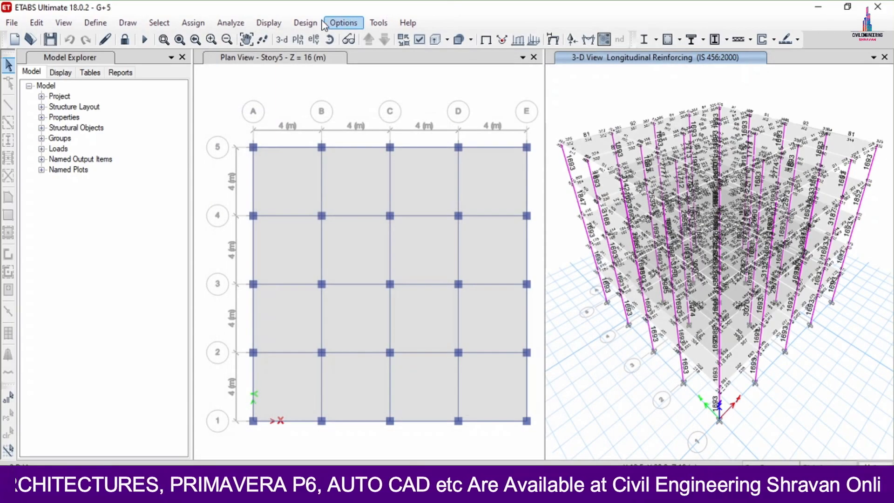
Step: Run the concrete slab design for Story5 through Story1, leaving out Base
click(305, 23)
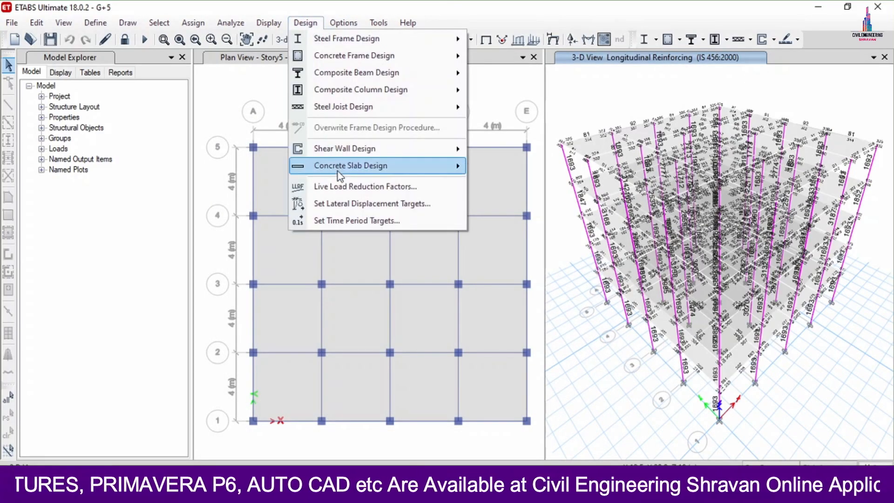
mouse_move(337, 167)
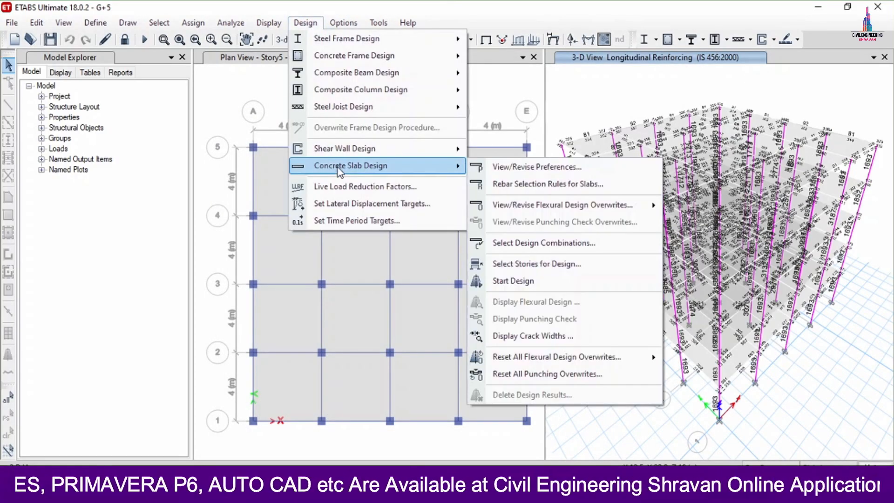
click(554, 281)
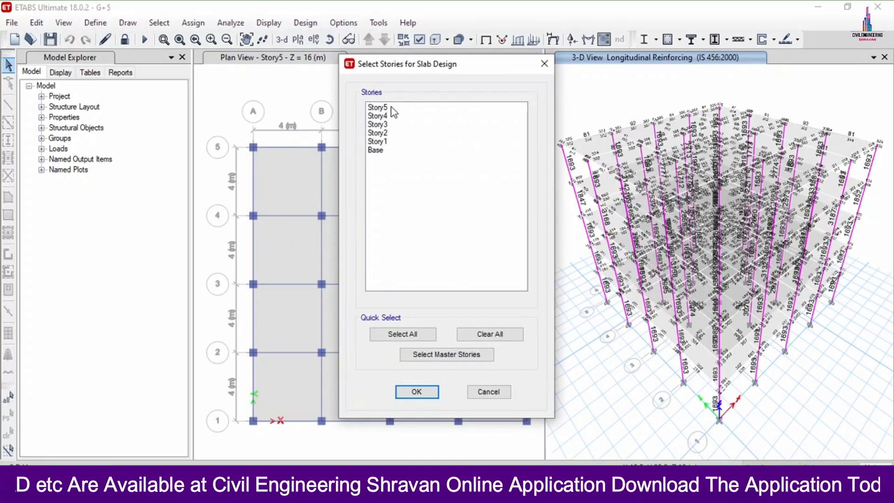
drag(392, 107, 393, 159)
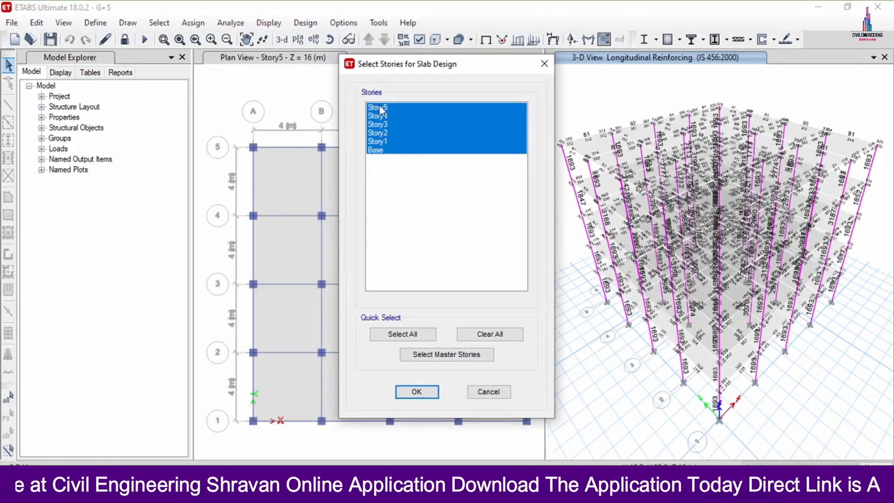
mouse_move(382, 108)
mouse_down()
mouse_move(387, 138)
mouse_move(384, 100)
mouse_up()
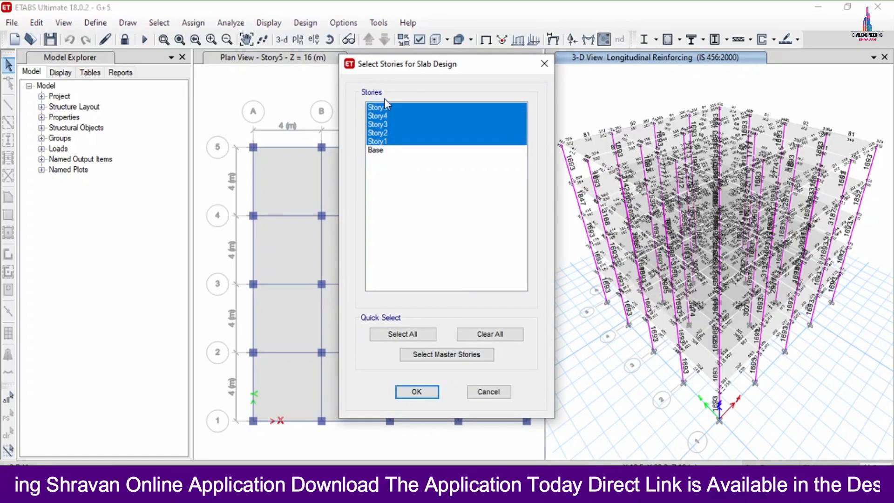
click(419, 393)
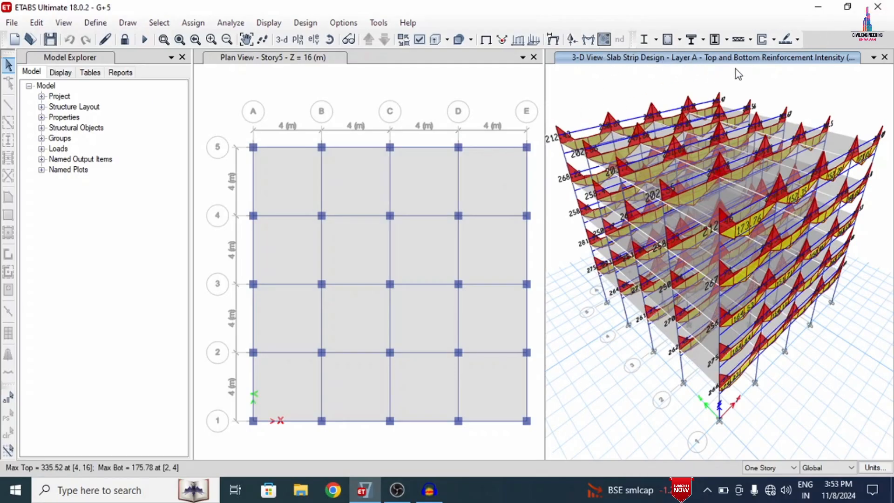
Step: Save the designed G+5 model and close ETABS
click(12, 23)
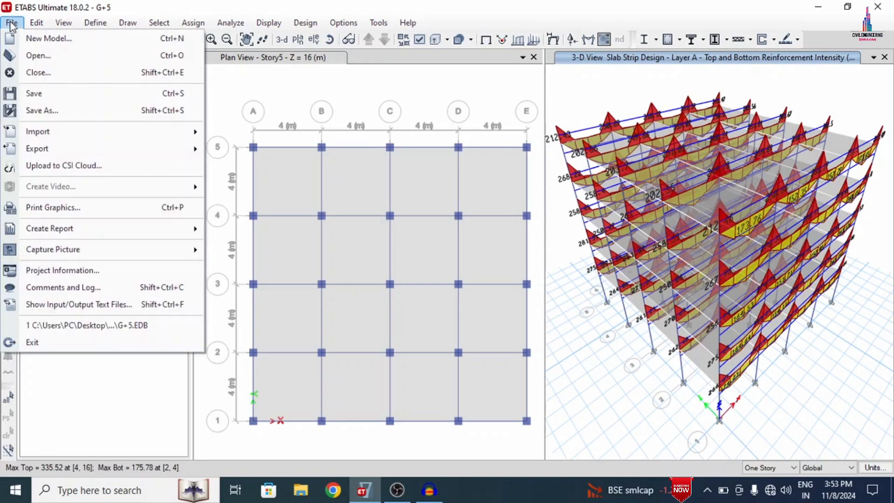
click(37, 94)
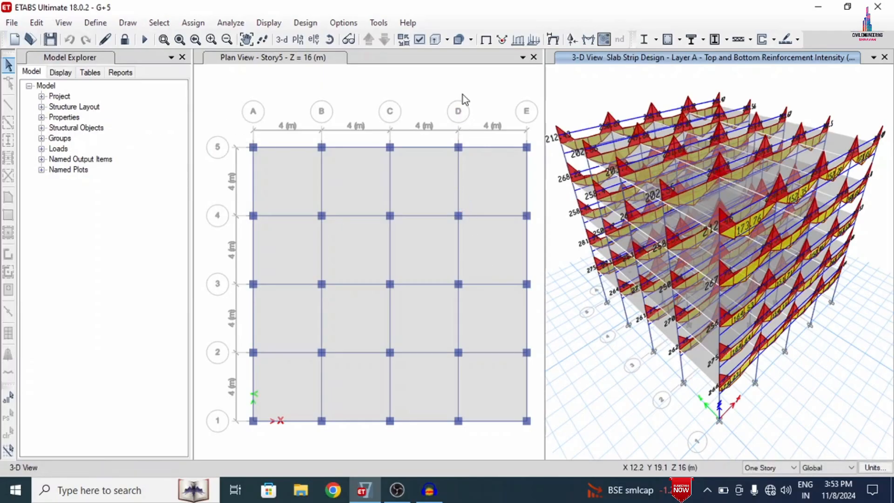
click(879, 6)
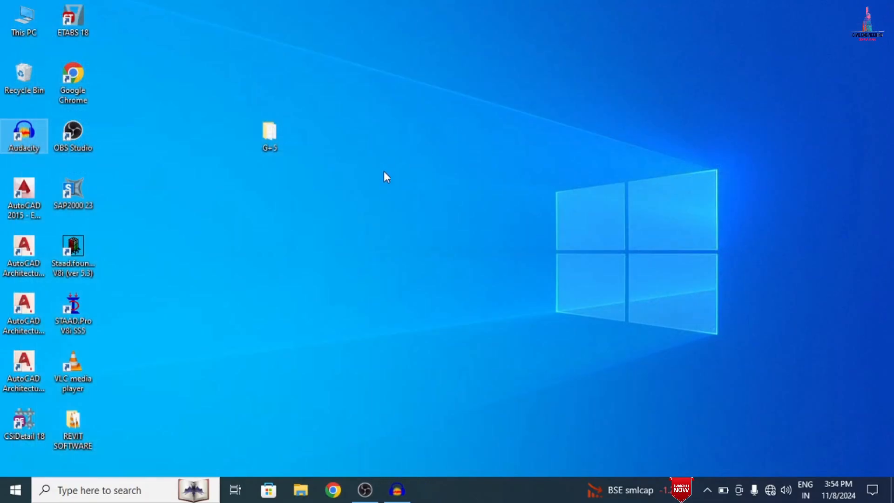
Step: Open CSiDetail in a maximized window and start a new detailing project
double_click(29, 423)
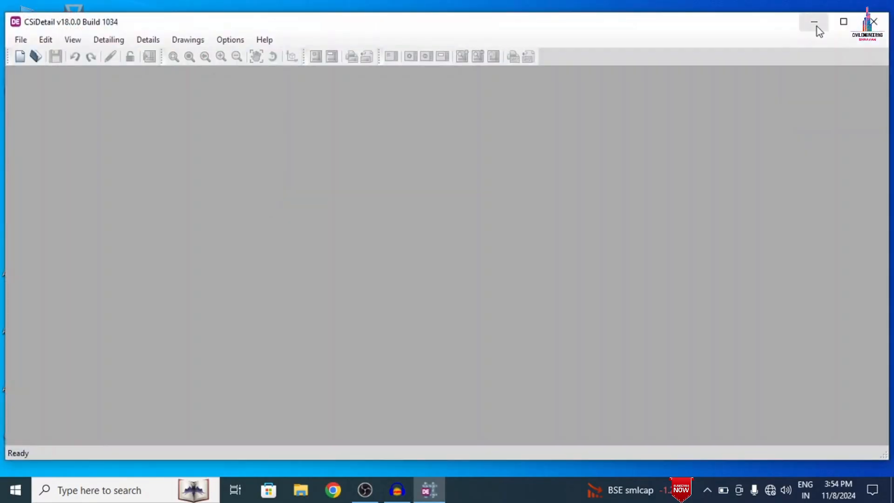
click(842, 21)
click(13, 24)
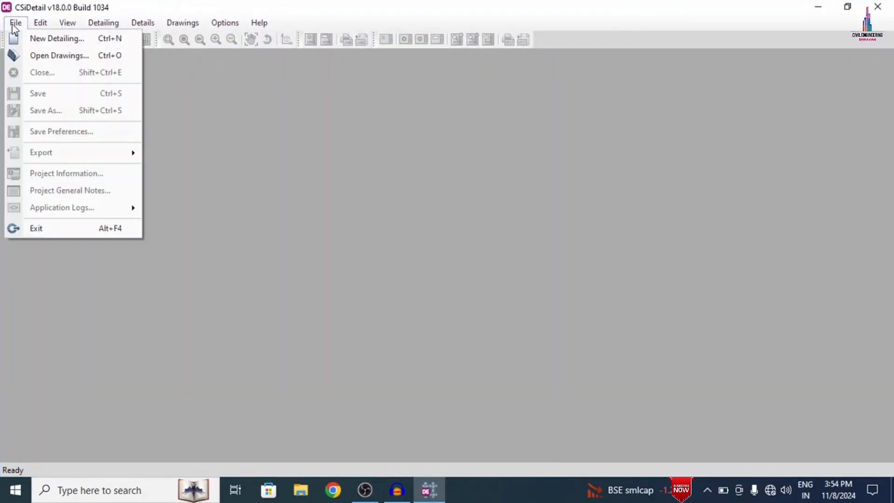
click(28, 36)
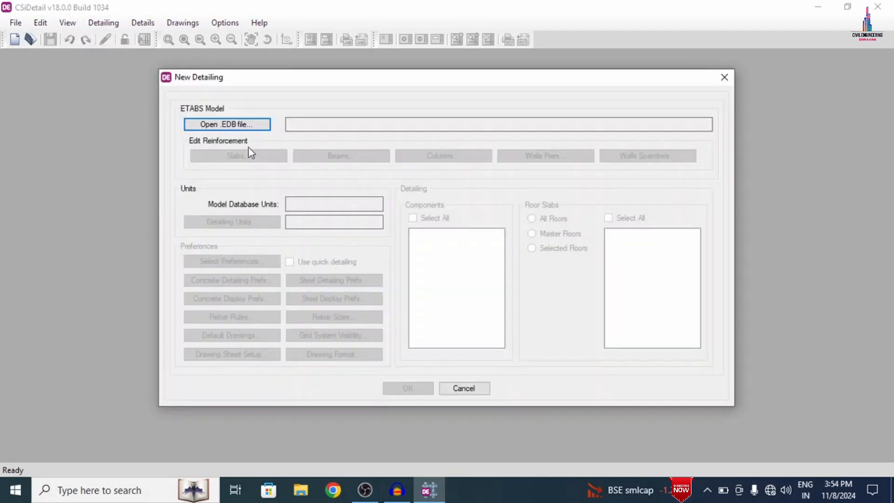
Step: Load the G+5 ETABS model file from the desktop's G+5 folder into the new detailing, acknowledging any warnings
click(220, 124)
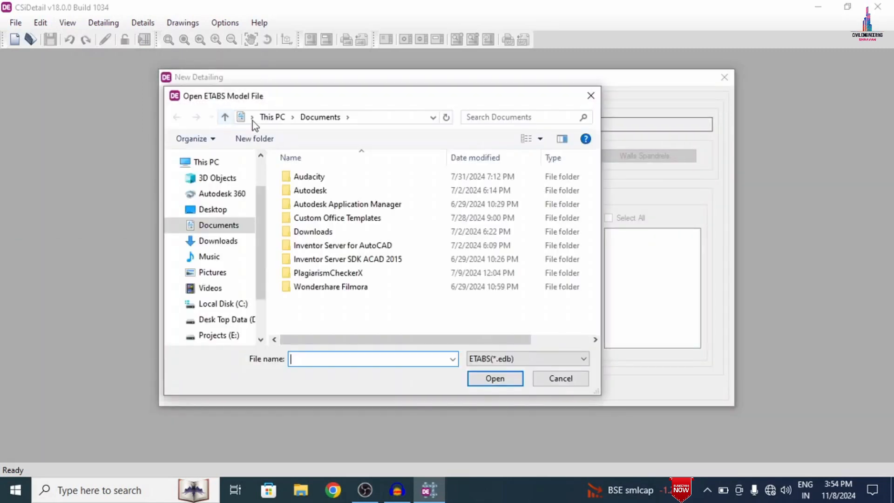
click(215, 209)
click(298, 179)
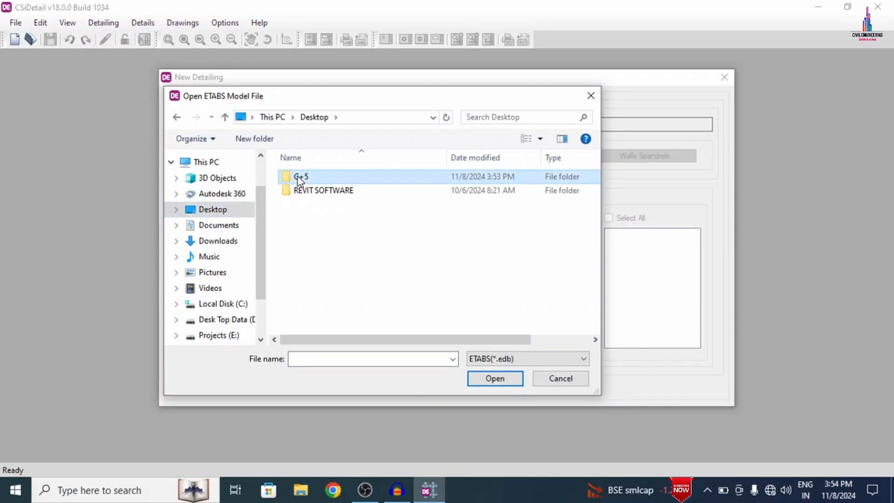
double_click(299, 181)
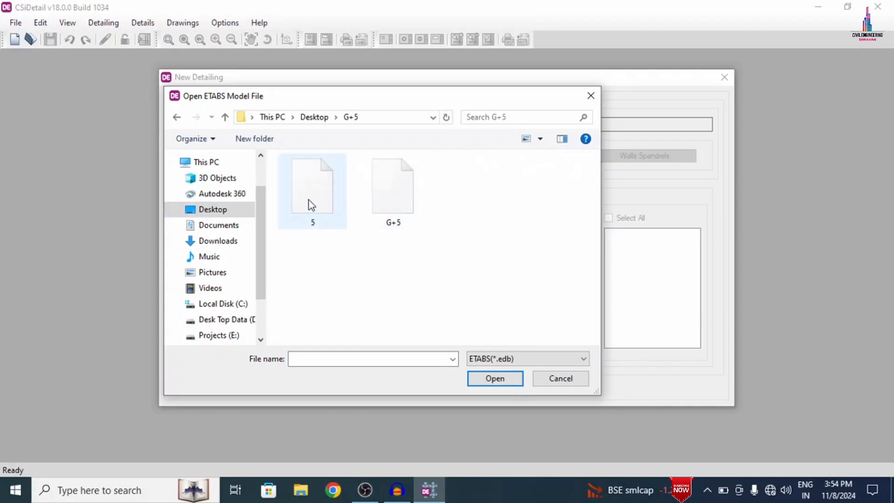
double_click(384, 199)
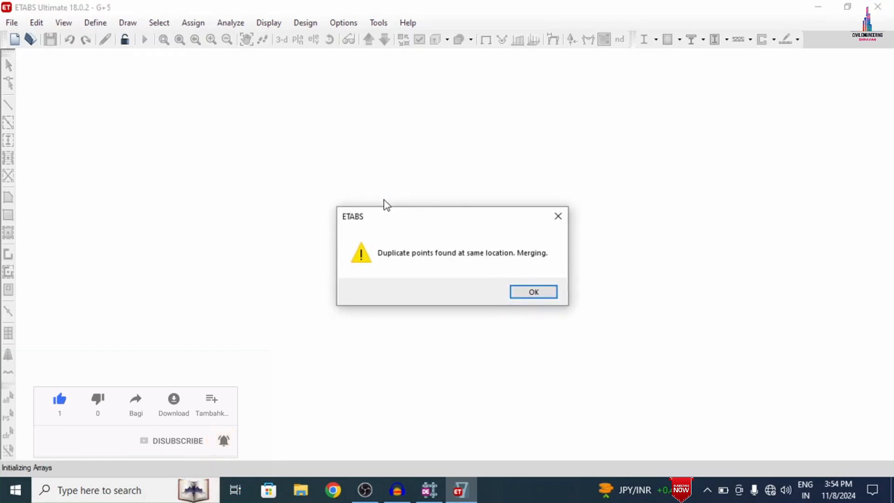
key(Return)
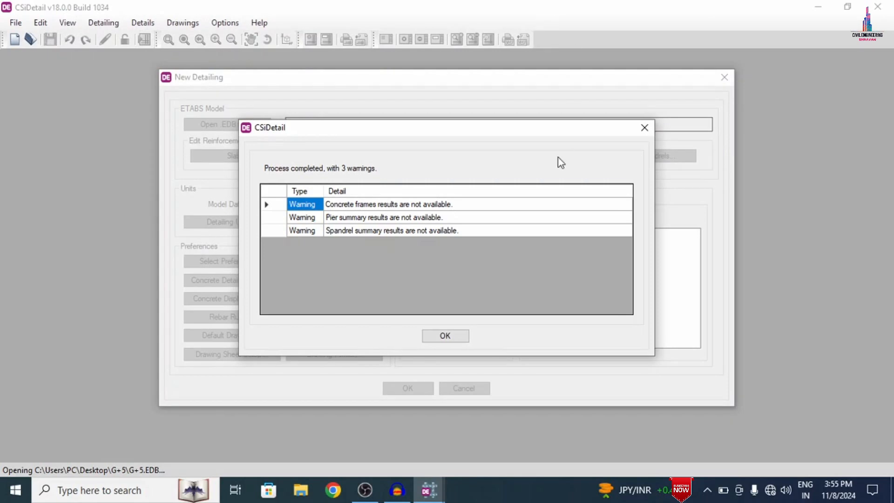
click(444, 336)
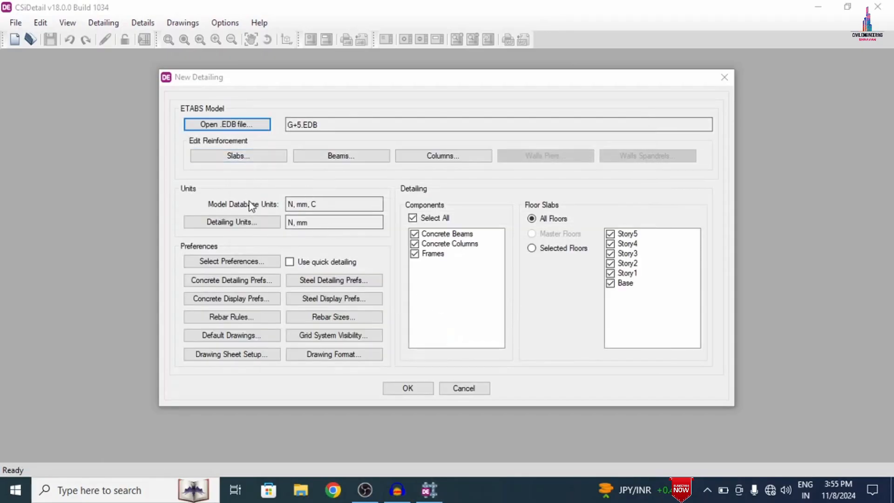
Step: Configure the detailing units with the SI (25) rebar set and kilonewton as the force unit
click(249, 221)
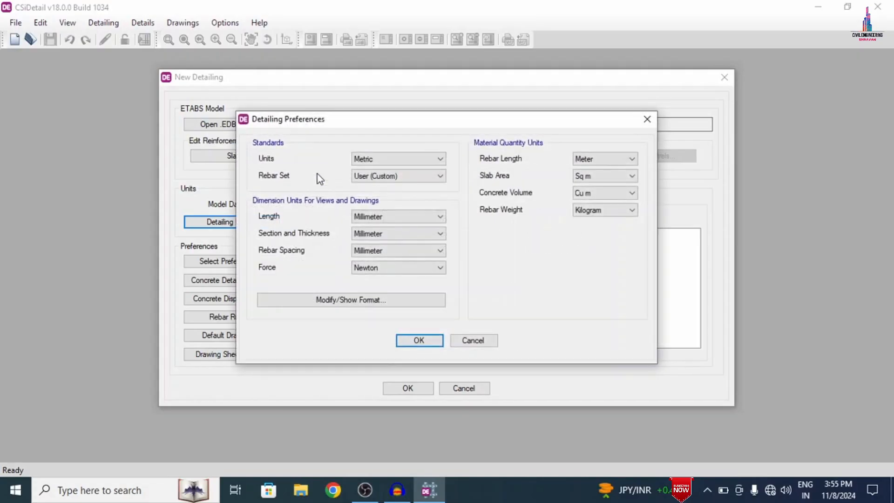
click(381, 176)
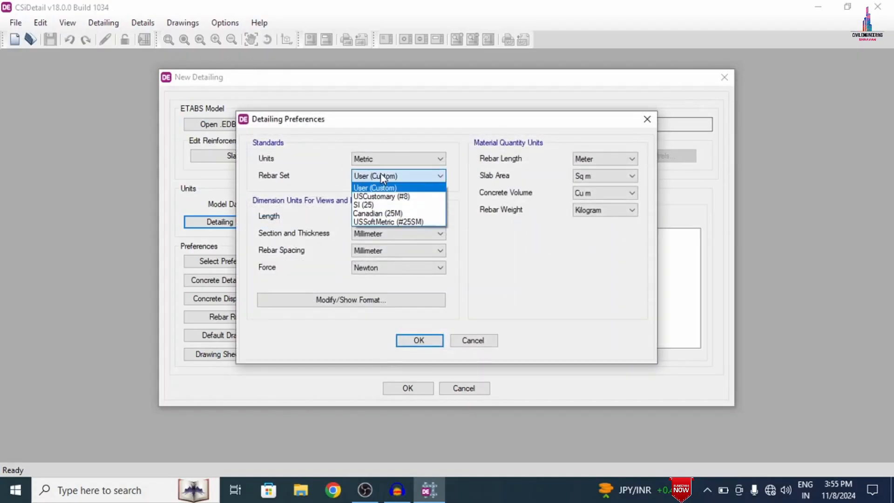
click(379, 205)
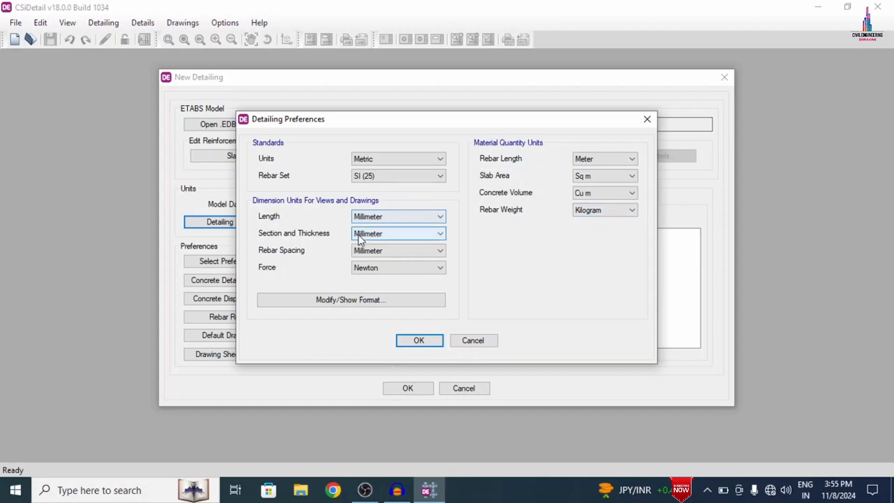
click(358, 272)
click(375, 298)
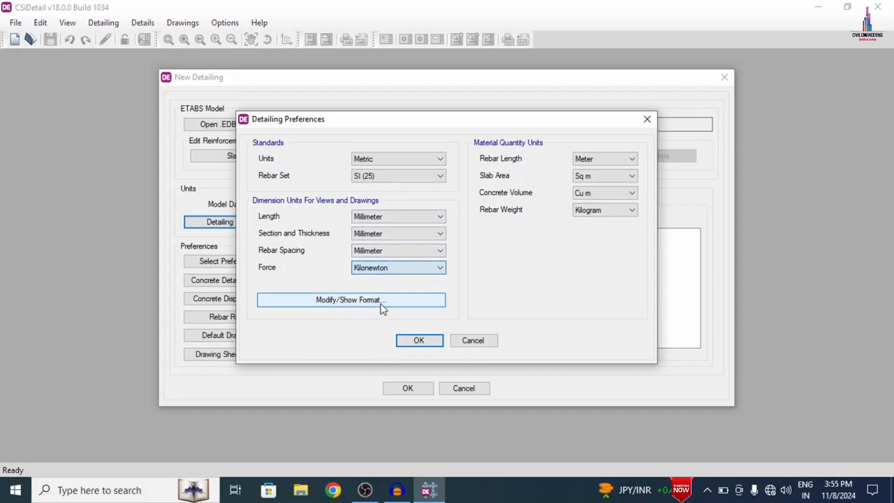
click(422, 340)
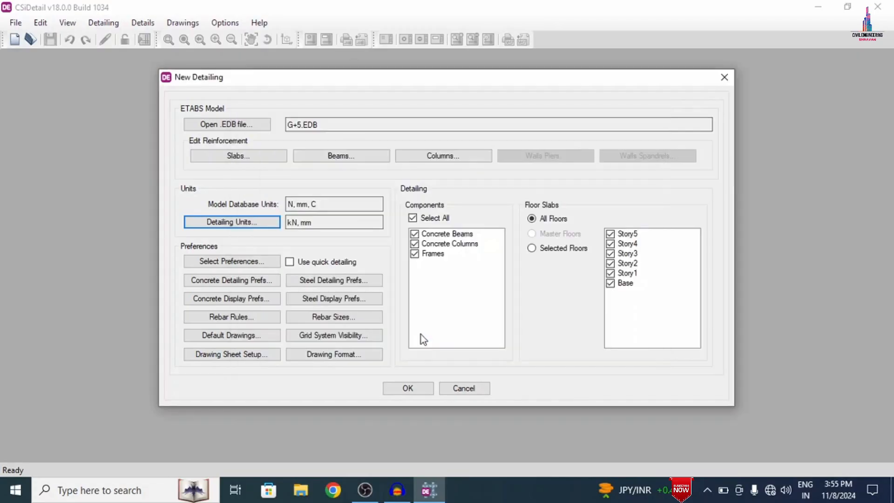
Step: Apply the standard detailing preferences for IS 456:2000
click(245, 264)
click(360, 251)
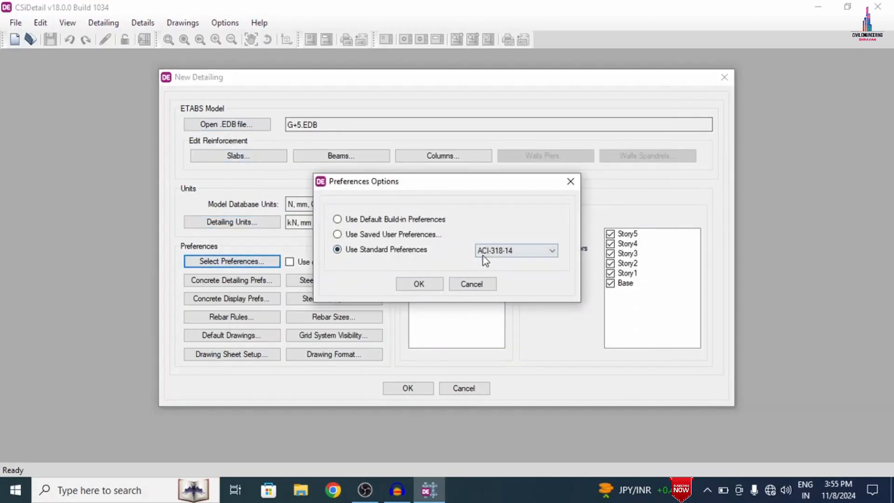
click(484, 254)
click(495, 271)
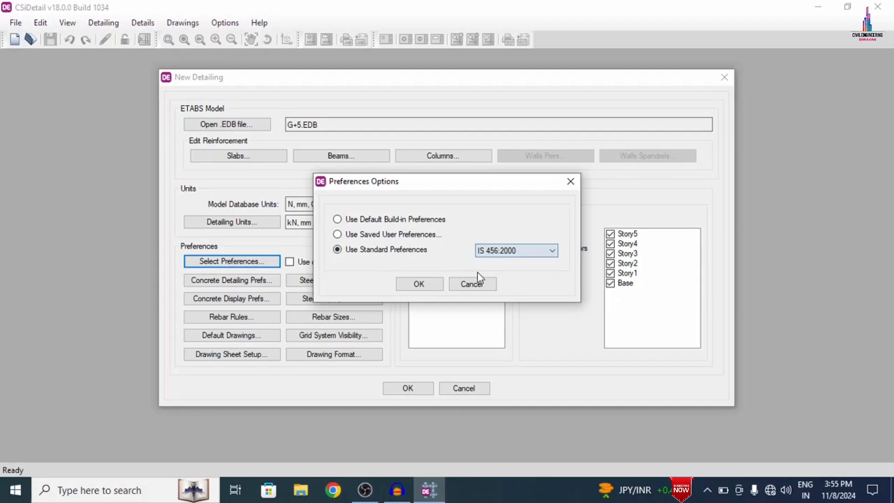
click(416, 282)
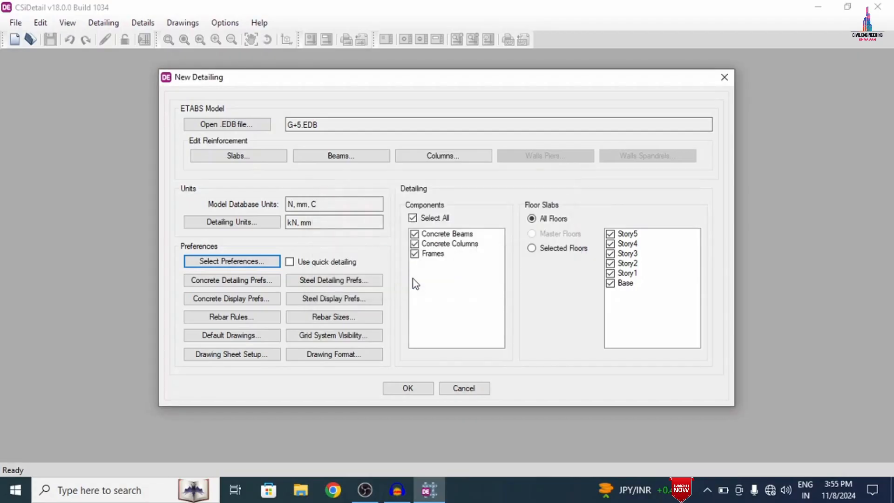
Step: In the slab rebar selection rules, set the maximum bar spacing to 300 mm and revise the minimum bar spacing
click(233, 317)
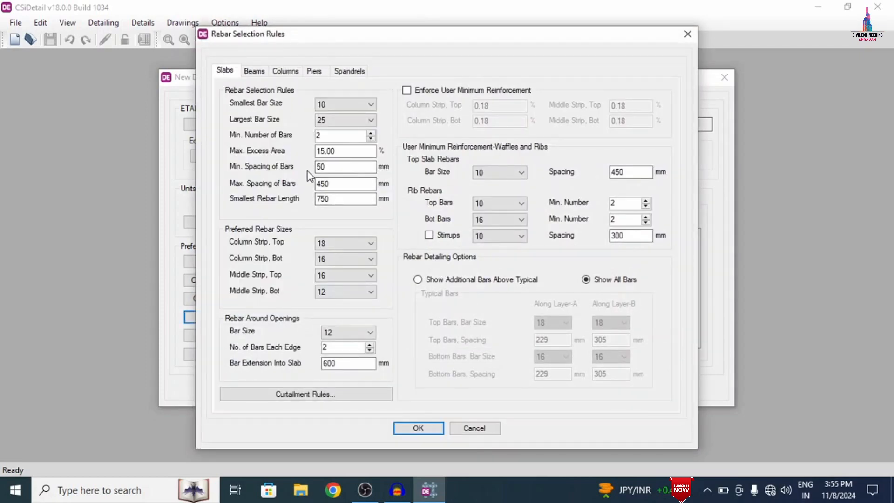
drag(335, 184, 308, 182)
text(300)
drag(331, 167, 296, 162)
text(12)
Step: In the beam rebar rules, set the minimum stirrup spacing to 120 mm for Zones A, B and C
click(257, 73)
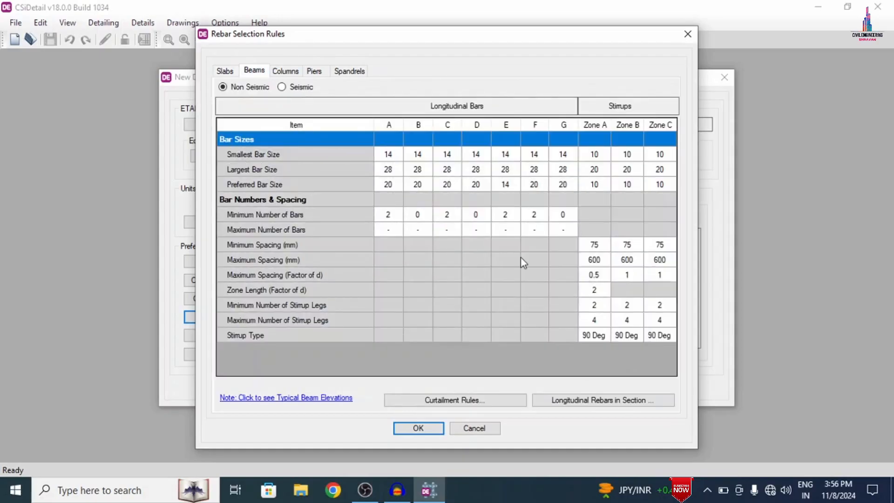
mouse_move(607, 245)
mouse_down()
mouse_move(606, 230)
mouse_move(606, 246)
mouse_up()
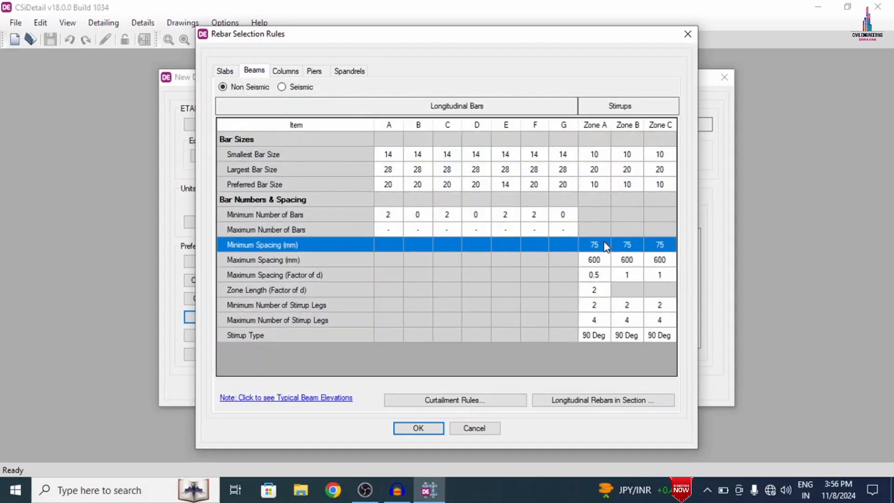
click(604, 243)
key(Tab)
text(120)
key(Tab)
text(12)
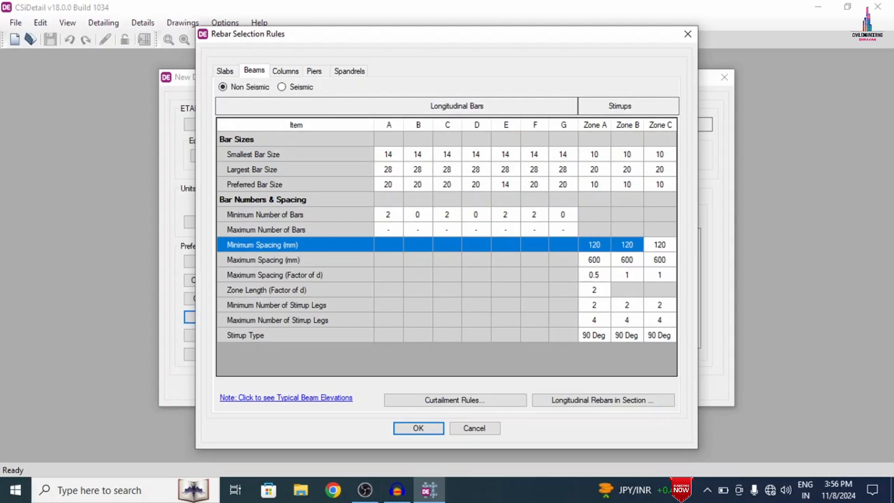
text(0)
Step: Set the beams' maximum stirrup spacing to 300 mm in Zones A, B and C
click(607, 264)
text(3)
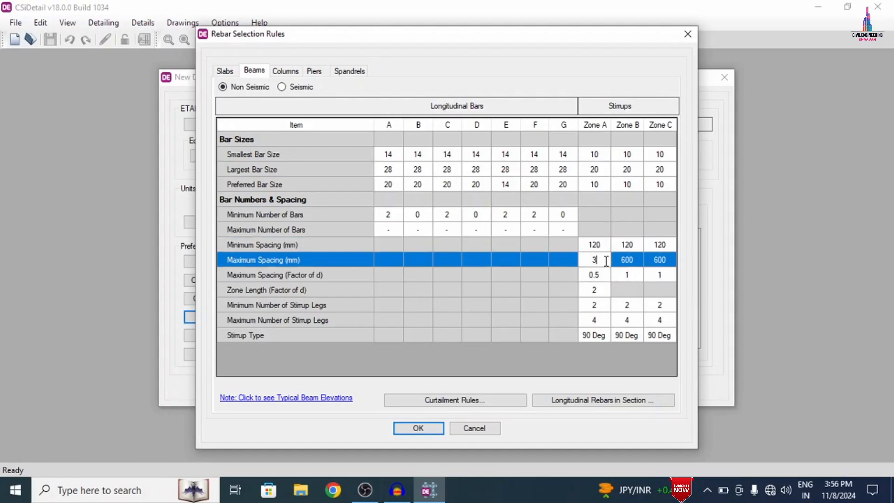
key(Tab)
text(300)
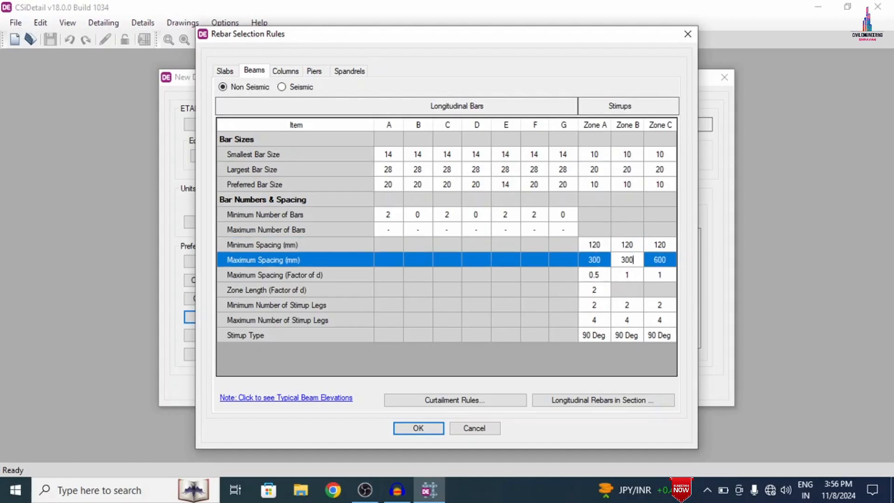
key(Tab)
text(3)
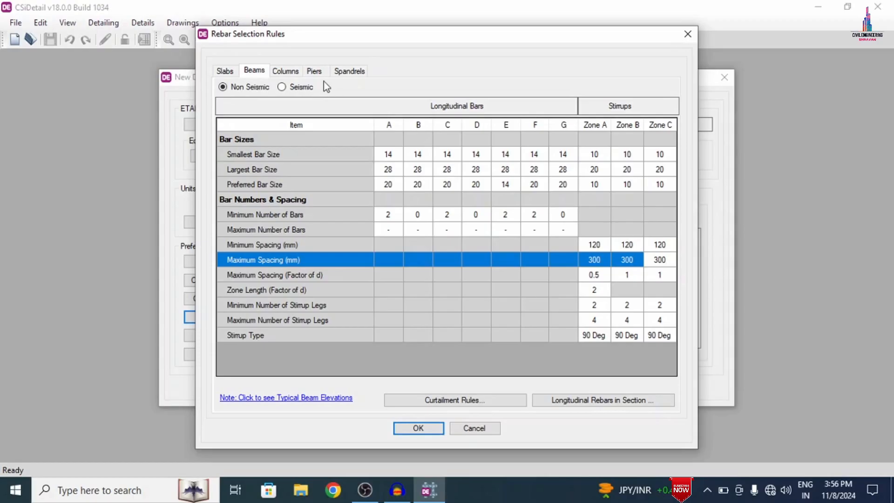
Step: Set the column tie spacing to 120 mm minimum and 300 mm maximum, and accept the rebar rules
click(285, 71)
click(609, 265)
click(628, 265)
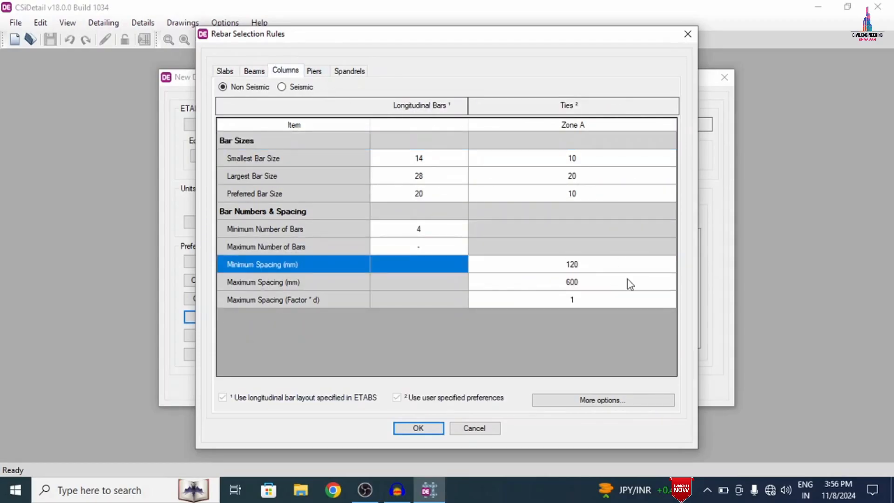
click(628, 282)
click(604, 280)
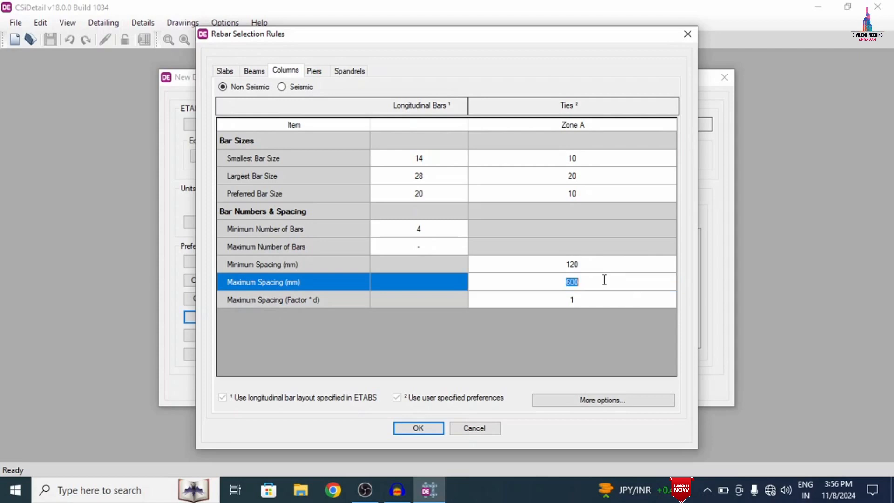
text(300)
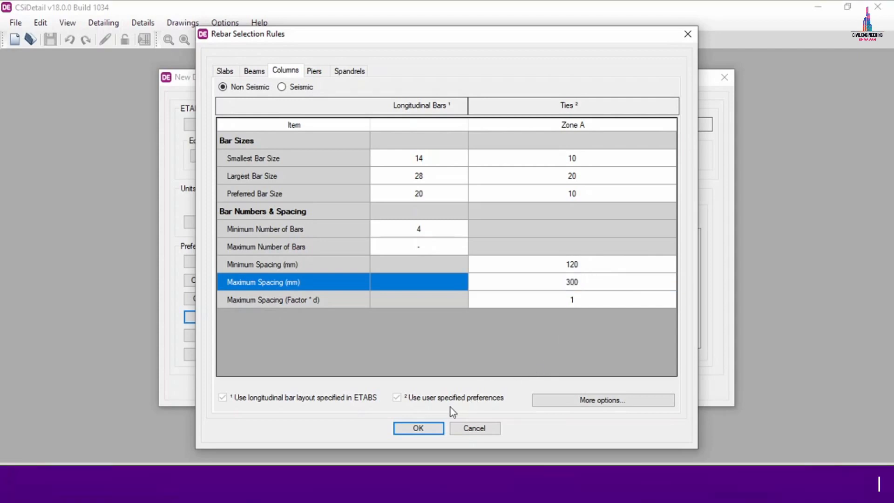
click(419, 425)
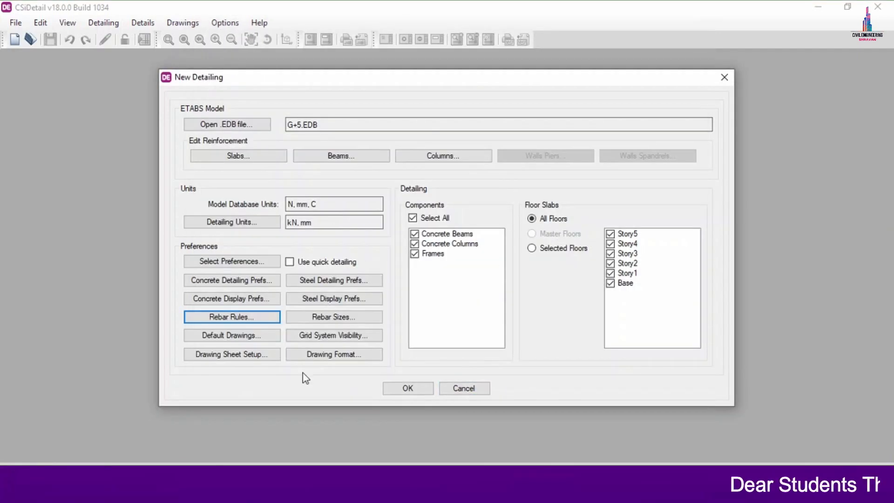
Step: Generate the detailing for all components and floors, and view Story5's combined, top, bottom and all-bars slab rebar plans
click(408, 388)
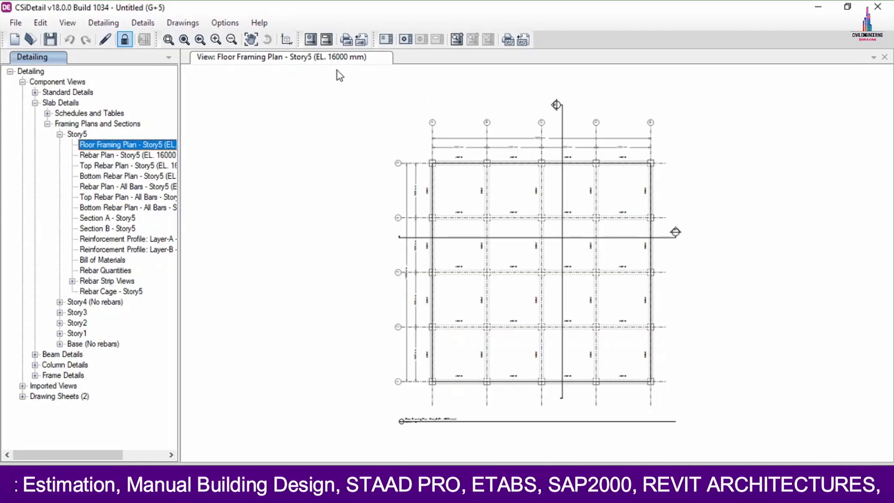
click(114, 155)
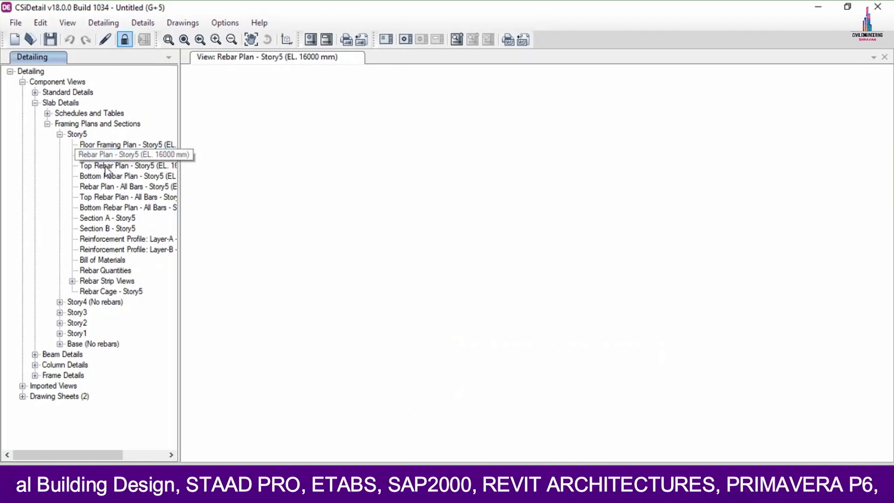
click(104, 166)
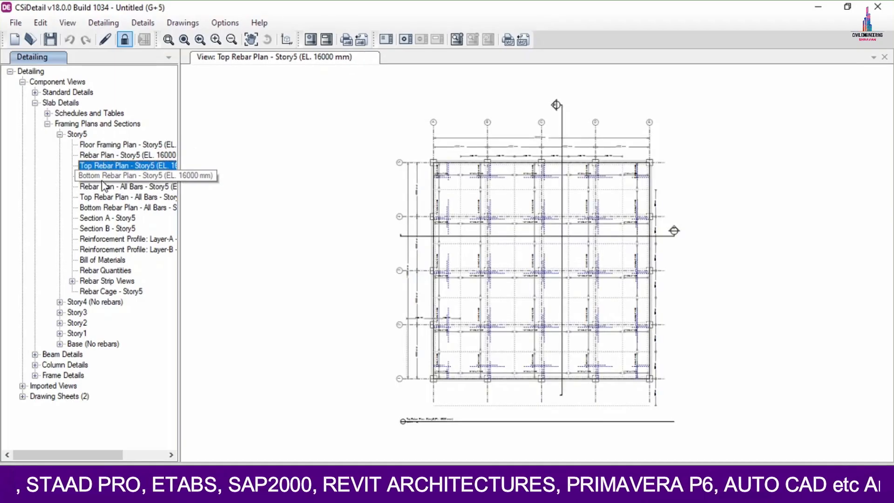
click(98, 176)
click(100, 186)
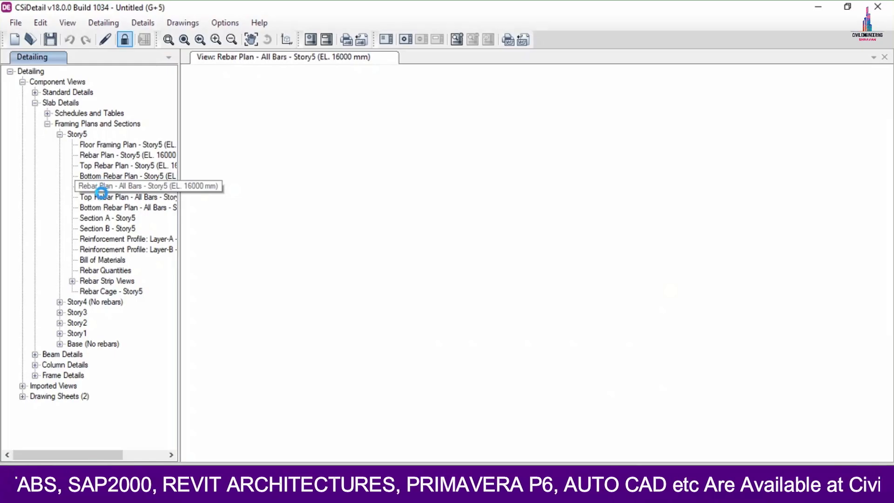
click(101, 197)
click(99, 208)
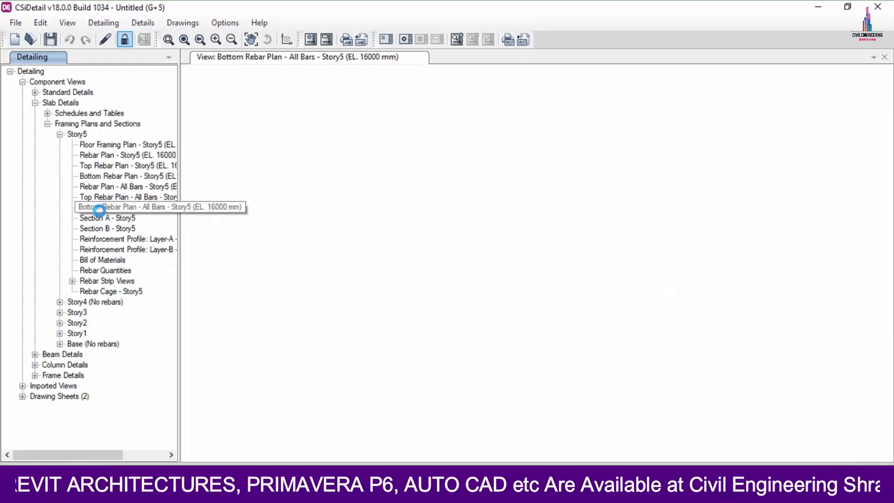
Step: Examine the Story5 slab's bill of materials, rebar quantities and 3D rebar cage
click(103, 260)
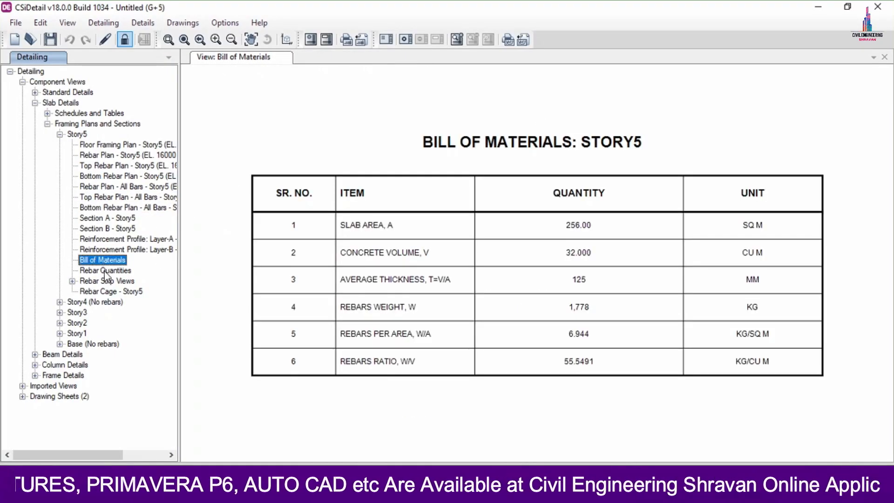
click(105, 270)
click(108, 291)
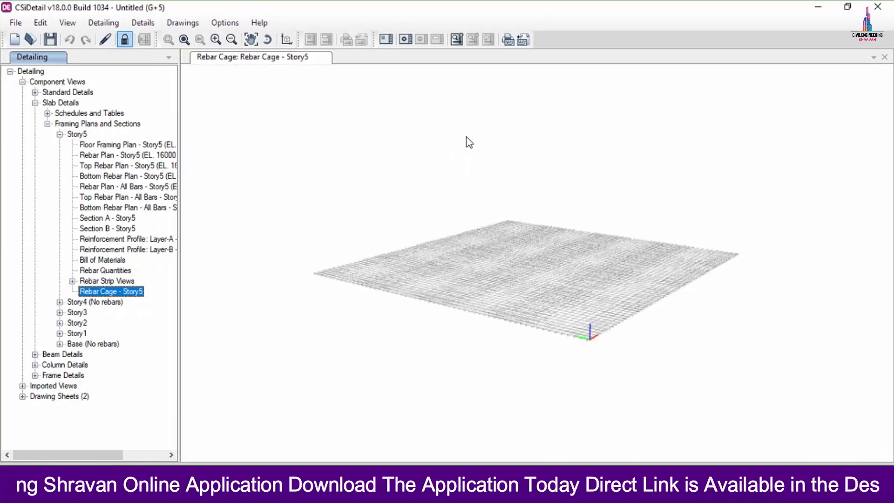
drag(598, 295, 299, 310)
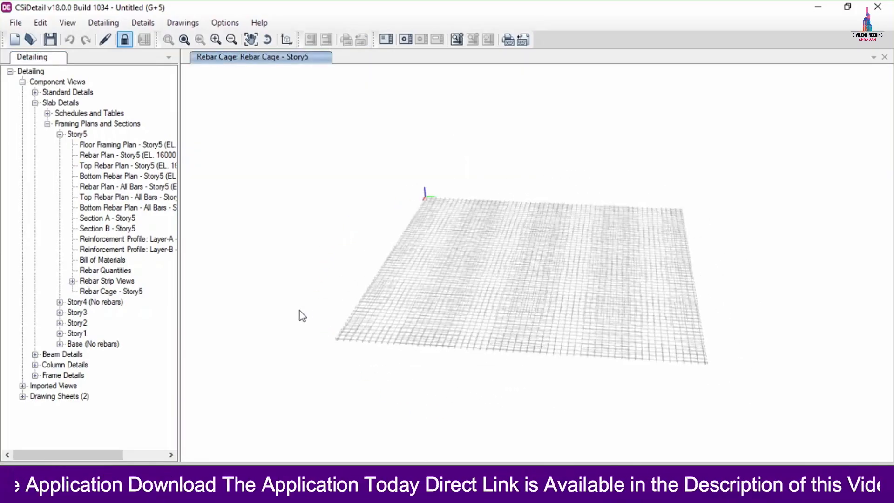
scroll(531, 339, up, 8)
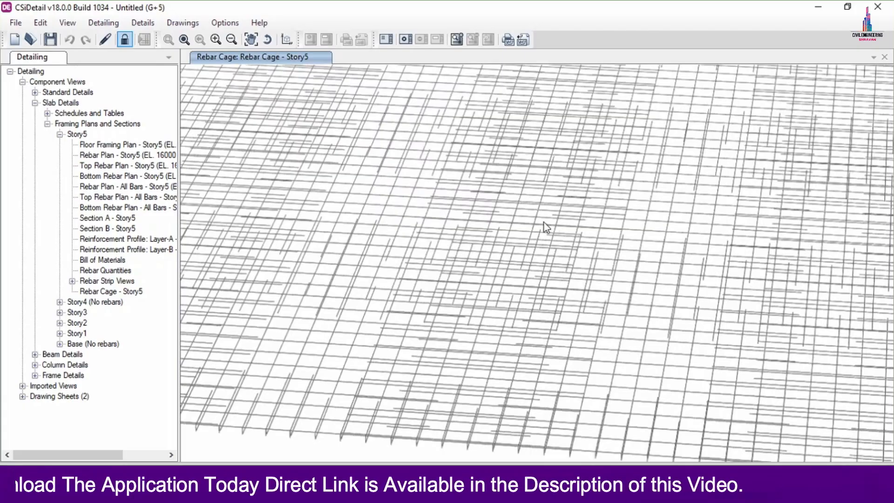
scroll(521, 219, down, 5)
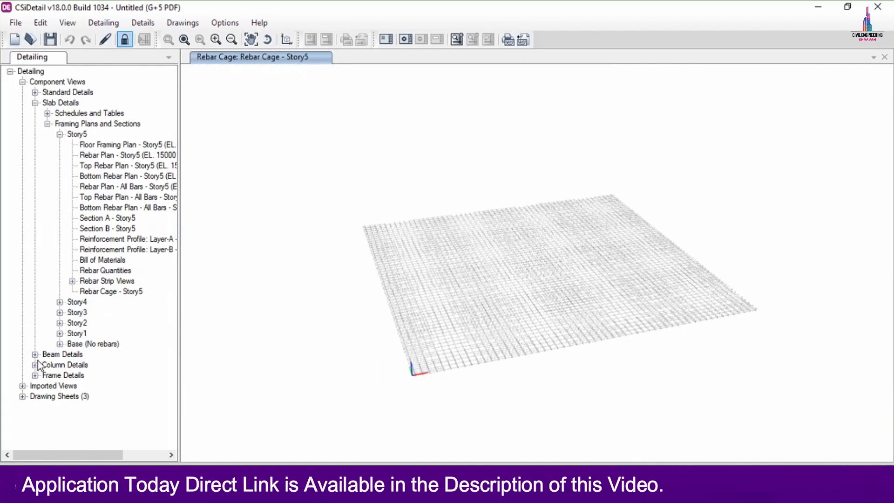
Step: Examine the elevation and Sections A to D of Story4 concrete beam 4CB1
click(35, 353)
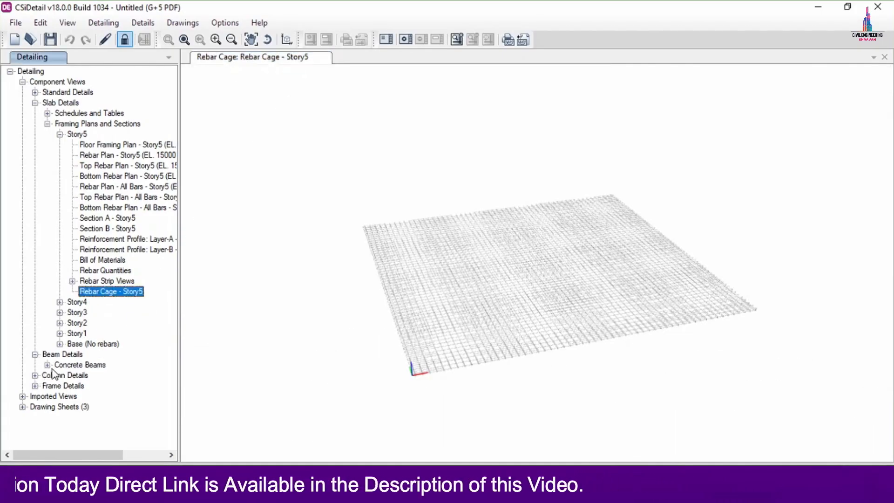
click(47, 365)
click(59, 396)
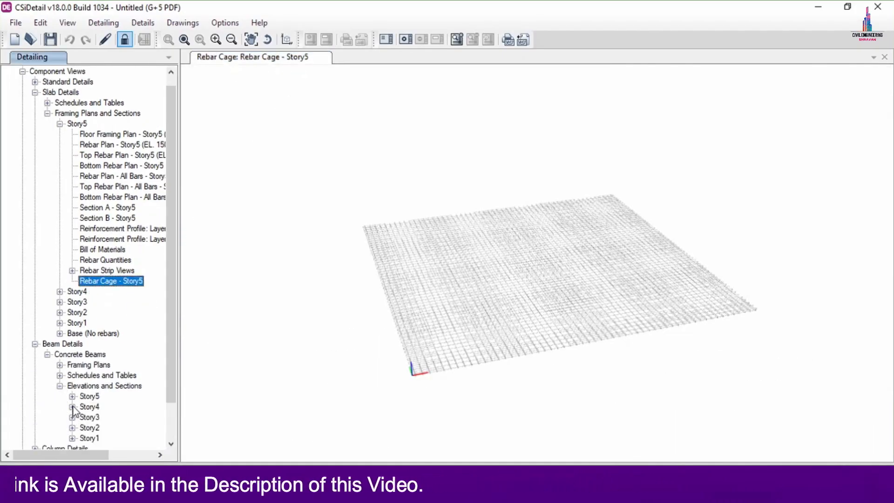
click(72, 407)
click(84, 417)
click(126, 356)
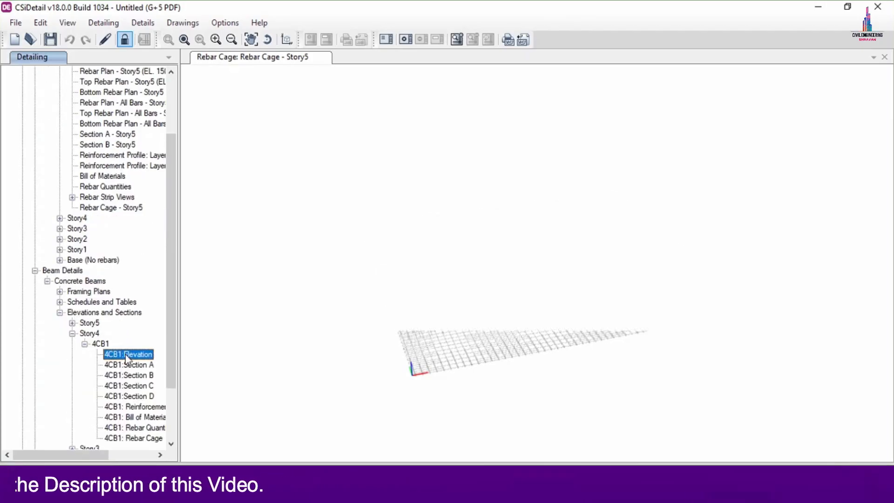
click(139, 365)
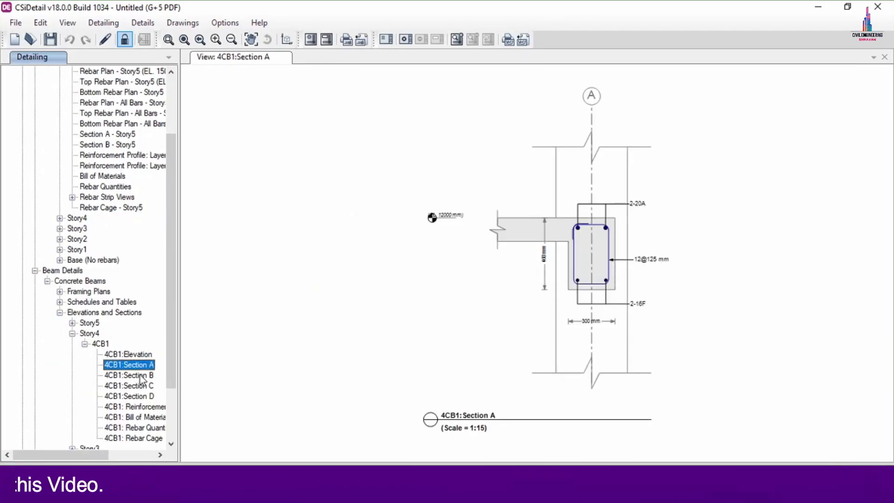
click(141, 376)
click(145, 385)
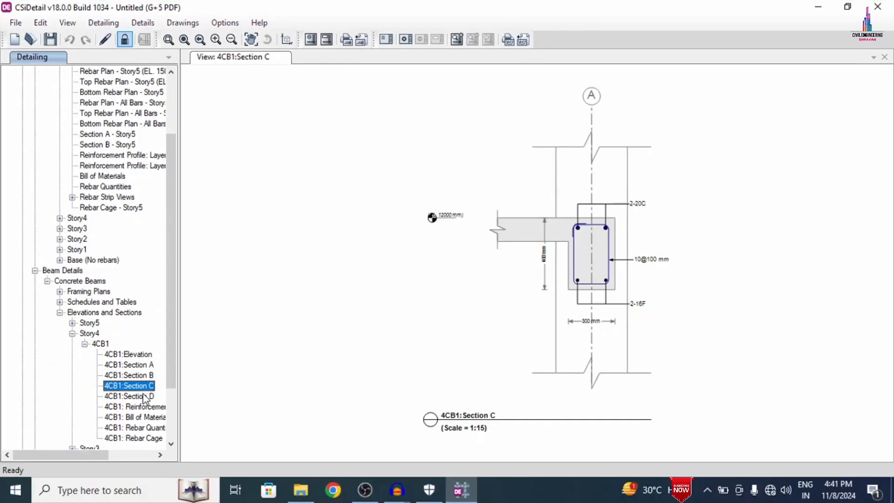
click(144, 397)
Step: Examine both elevations and Section A of concrete column CC1
scroll(65, 408, down, 3)
click(35, 406)
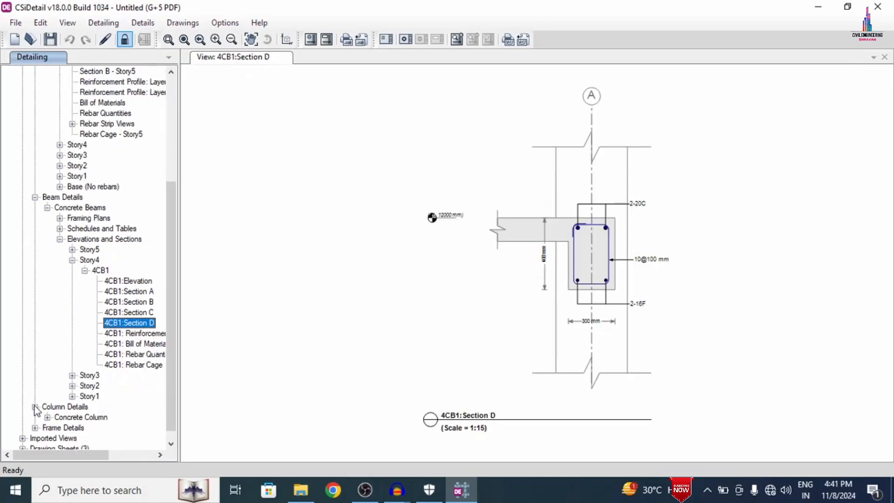
click(47, 417)
click(60, 437)
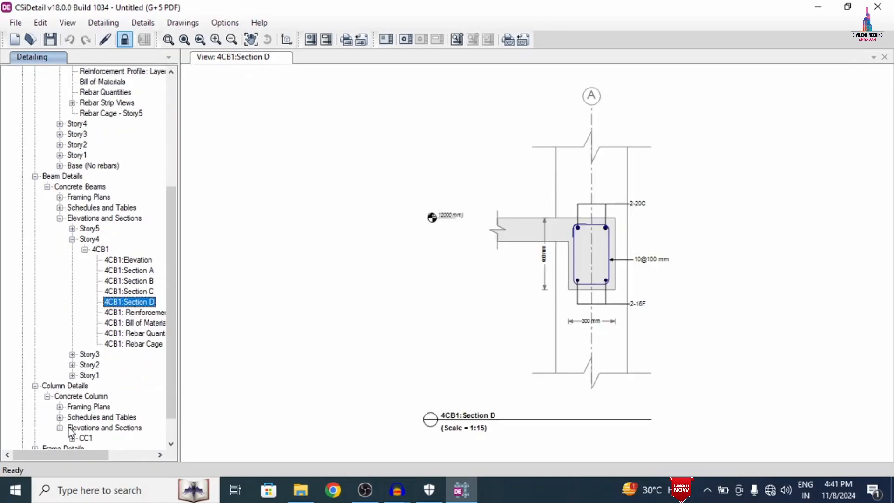
click(72, 437)
scroll(118, 377, down, 3)
click(122, 355)
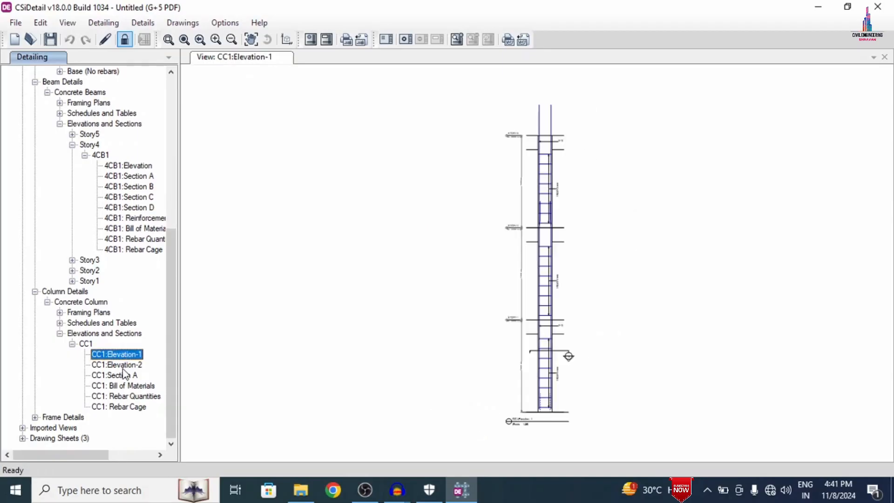
click(122, 366)
click(122, 375)
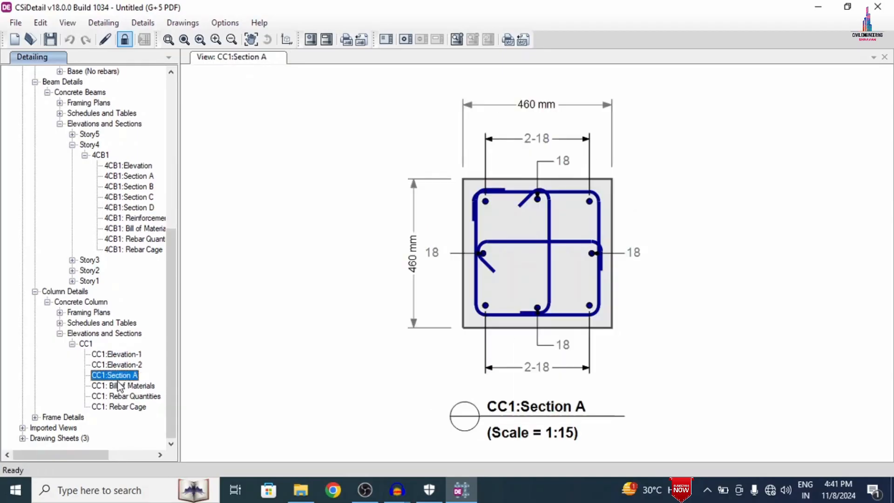
Step: Display the 3D rebar cage of column CC1 and inspect it from a different angle
click(110, 406)
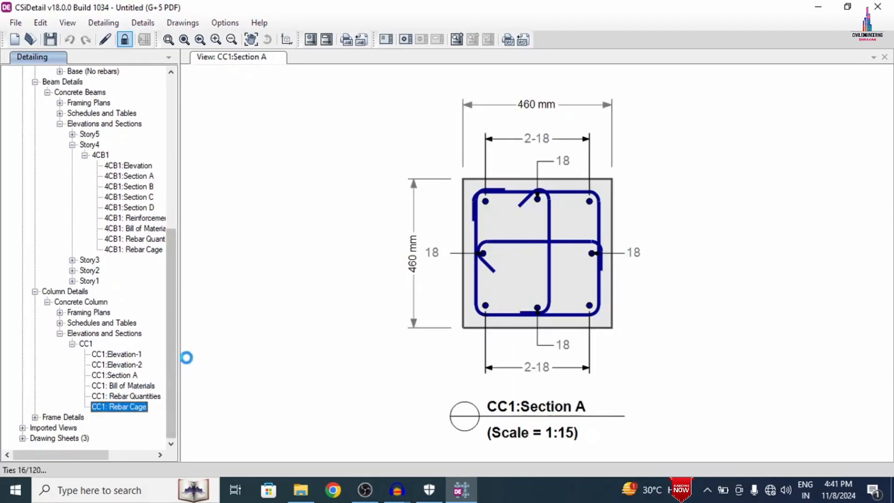
shift+middle_drag(618, 124, 583, 259)
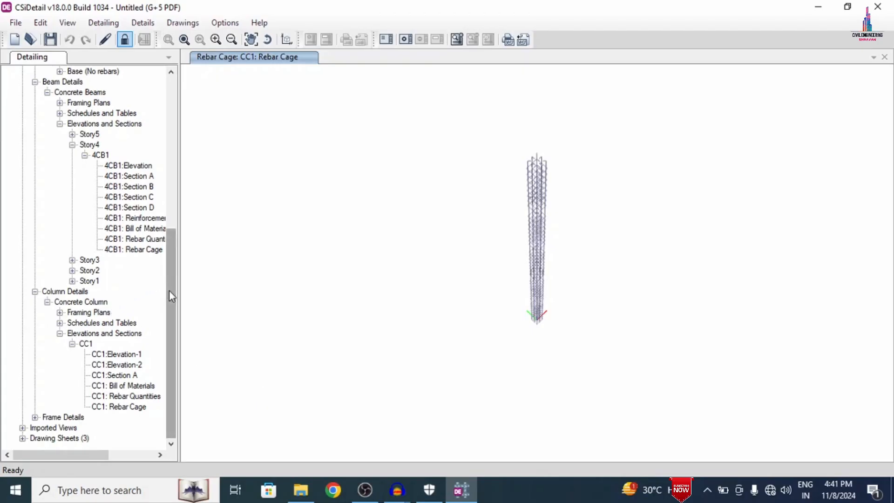
click(172, 326)
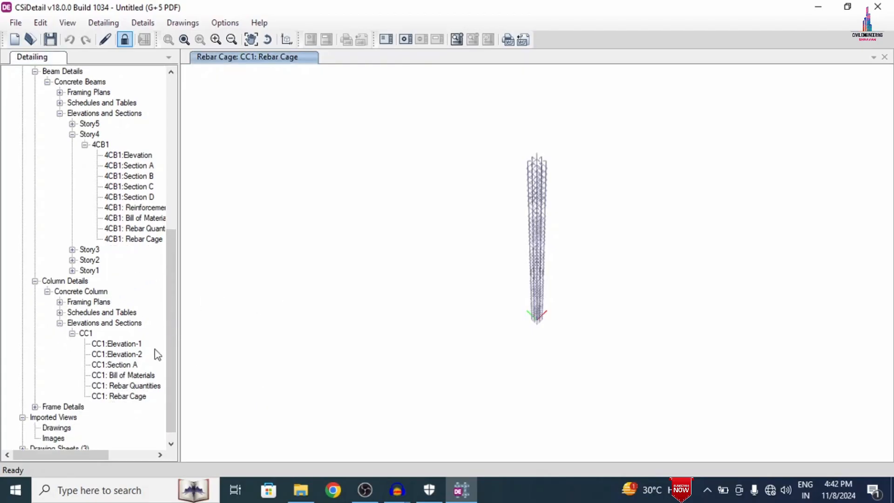
Step: Review the drawing sheet setup for sheet size, margins, view placement and title block, leaving the settings as they are
click(177, 23)
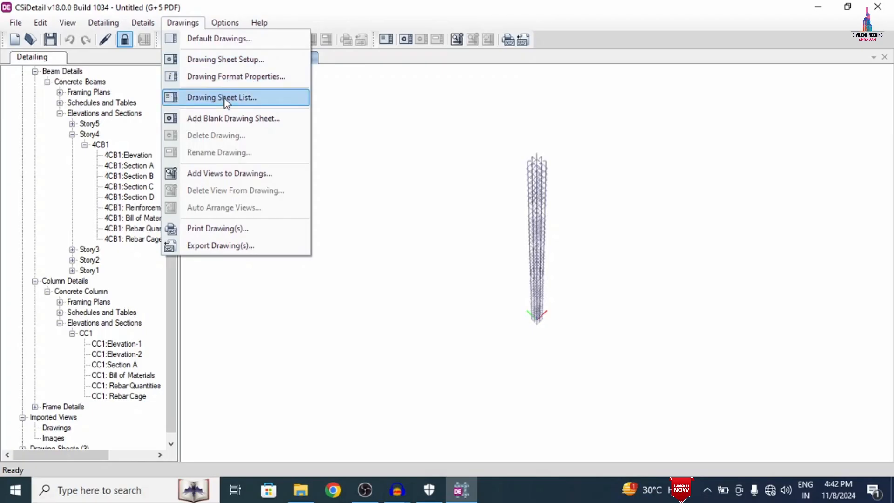
click(219, 61)
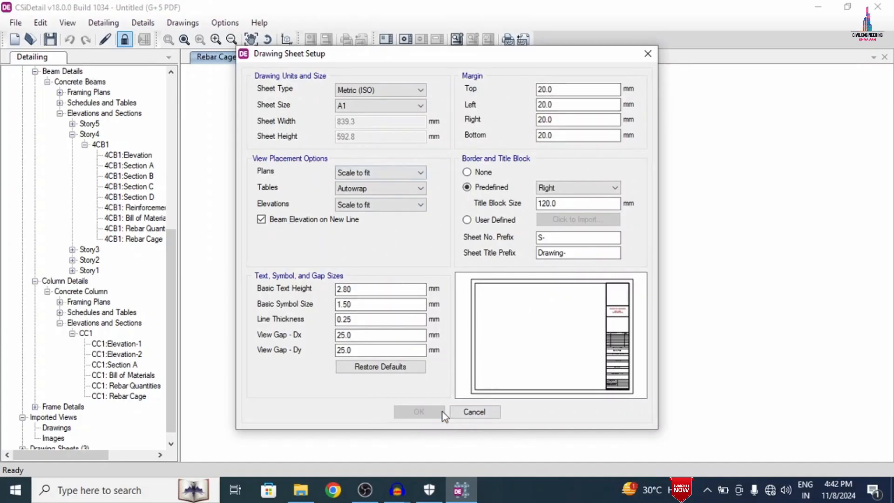
click(474, 412)
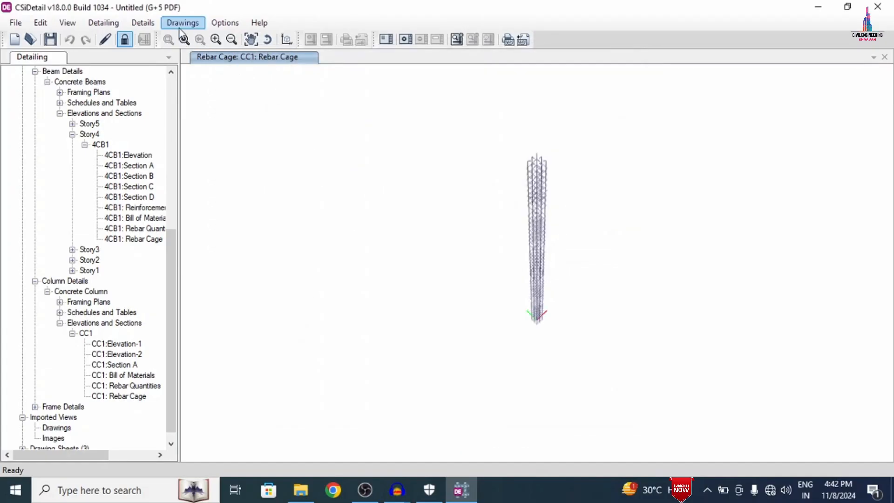
Step: Set up printing of all drawings with Microsoft Print to PDF on Letter paper in landscape orientation
click(191, 26)
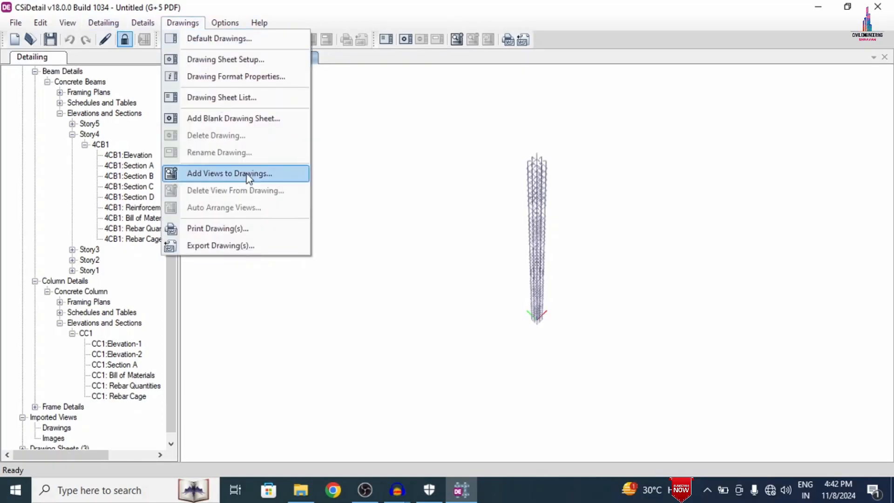
click(252, 230)
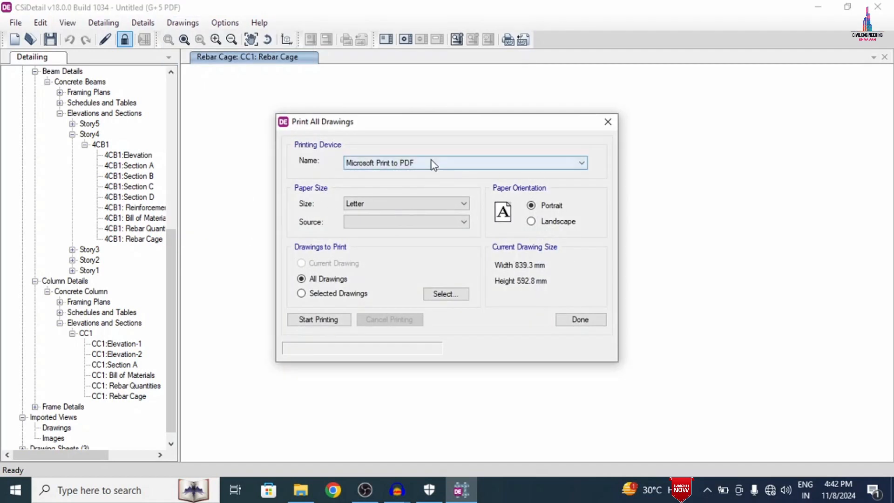
click(433, 164)
click(432, 163)
click(354, 203)
click(353, 202)
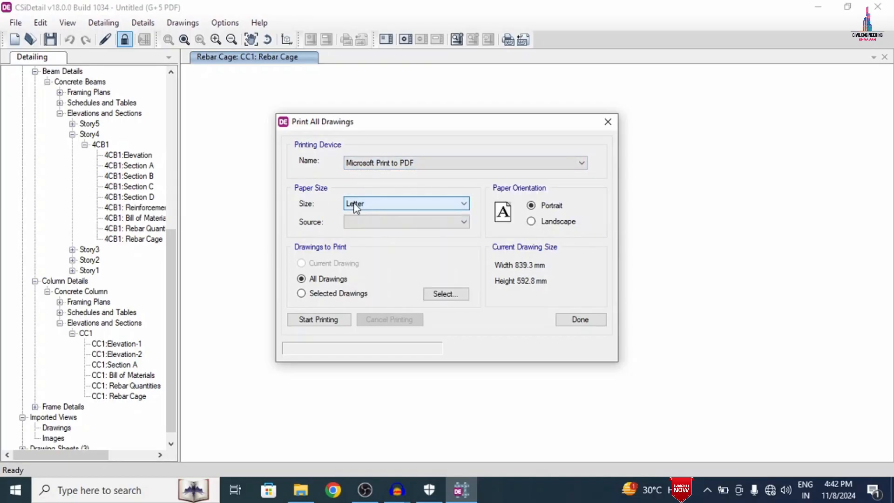
click(532, 222)
click(549, 211)
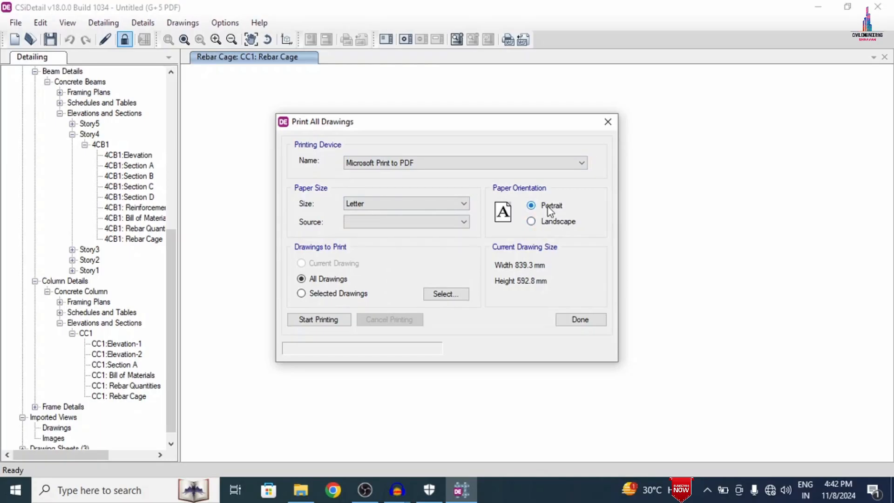
click(546, 223)
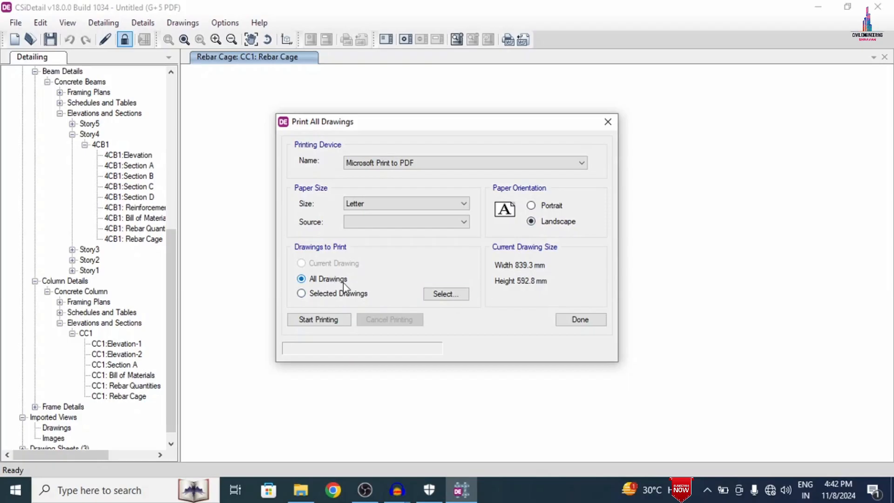
Step: Print all drawings to a PDF document named PDF on the Desktop
click(317, 321)
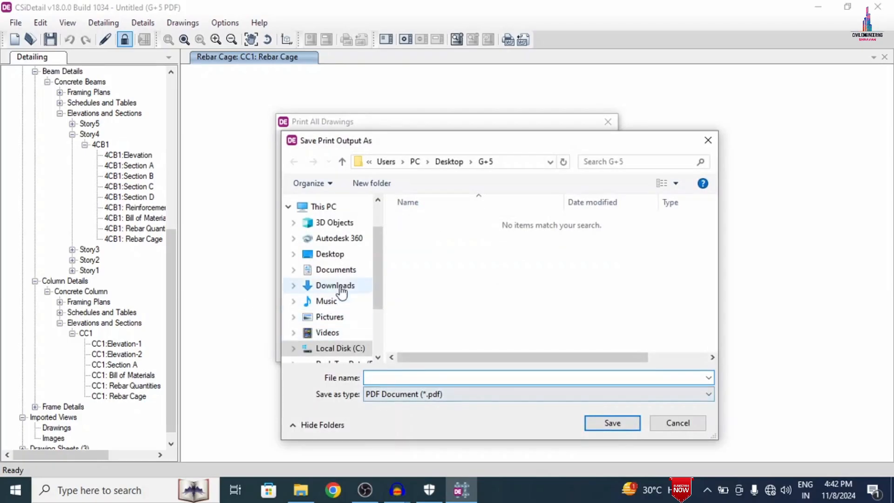
click(330, 253)
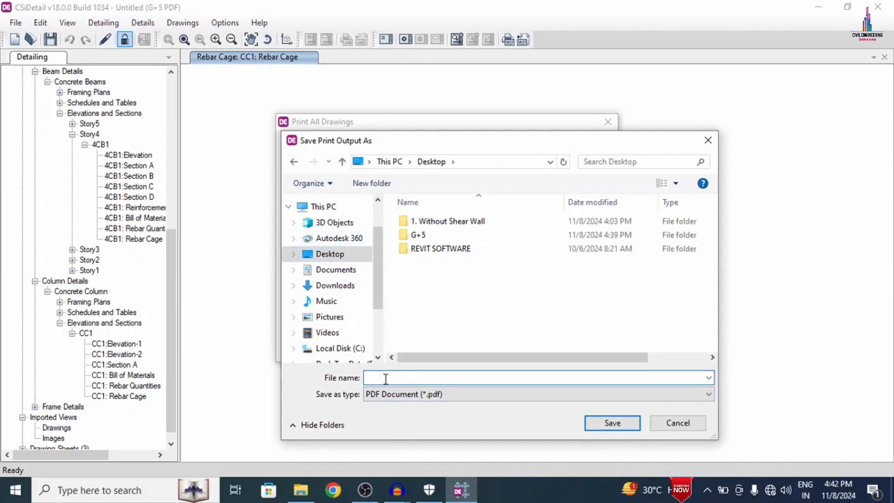
text(PDF)
key(Return)
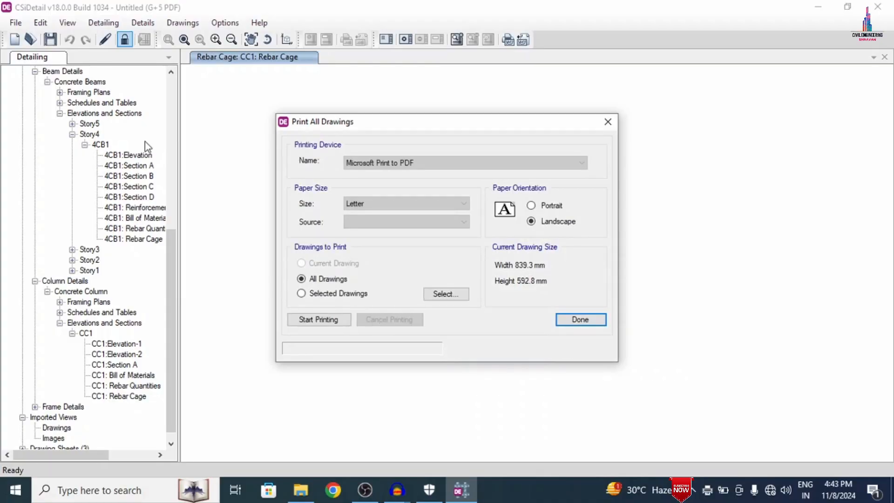
Step: Switch to File Explorer and open the printed file PDF from the Desktop
click(301, 490)
click(47, 162)
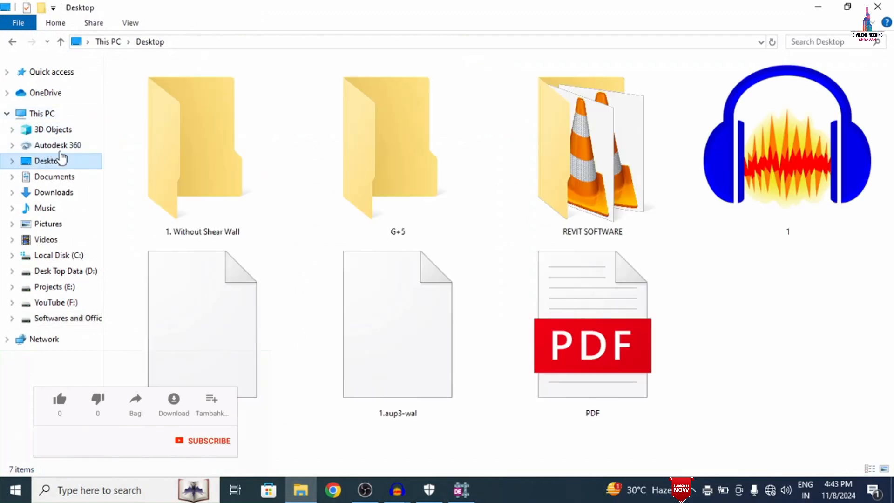
click(563, 359)
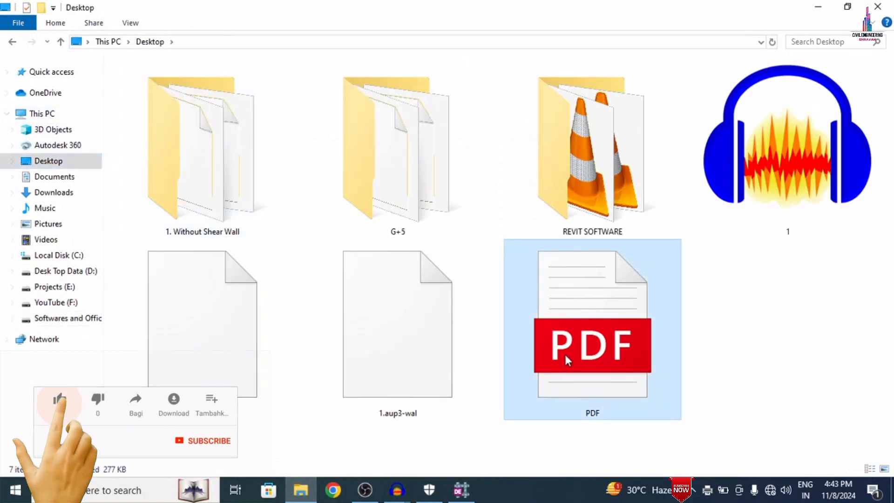
double_click(564, 352)
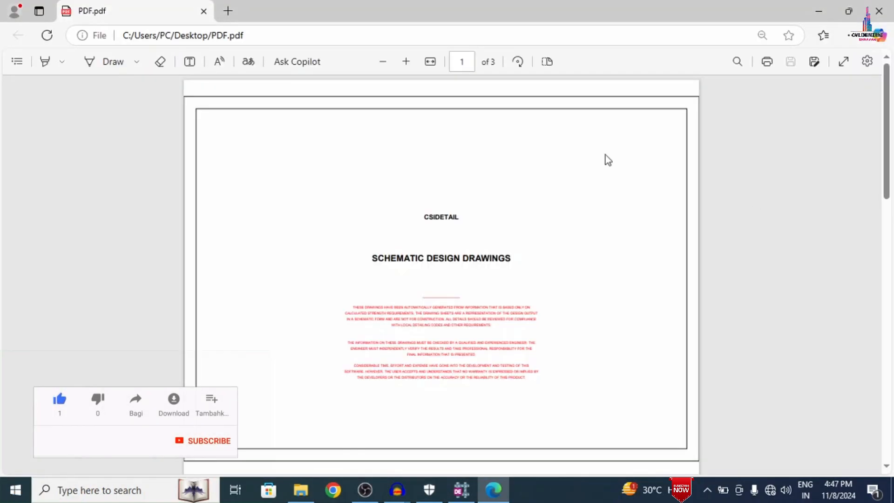
Step: Examine the cover sheet and the list-of-drawings sheet with its title block in the printed PDF
ctrl+scroll(446, 215, up, 3)
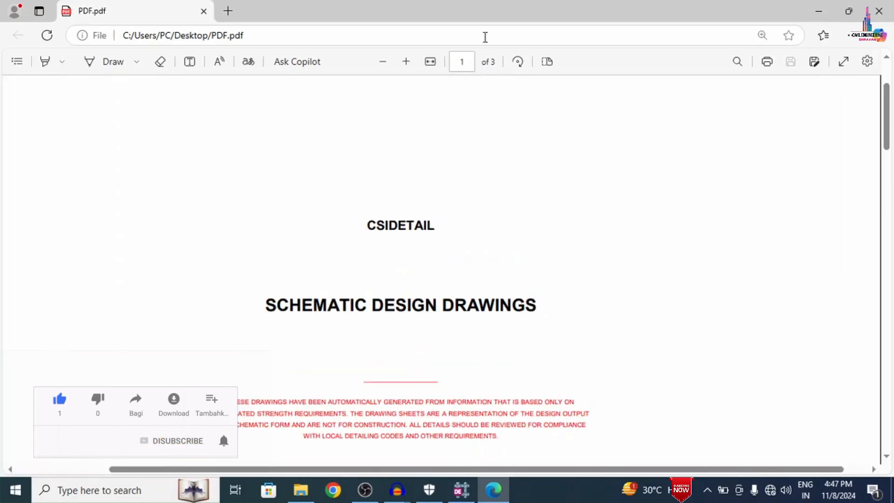
scroll(506, 201, down, 3)
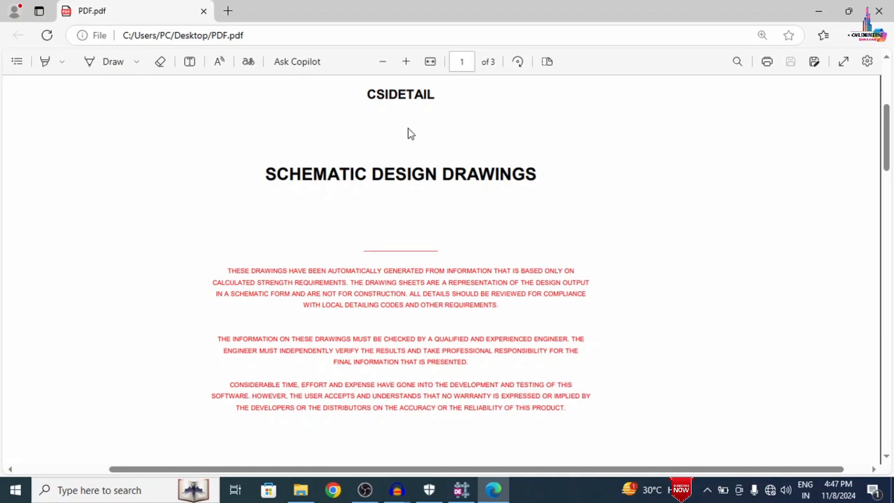
scroll(412, 141, down, 2)
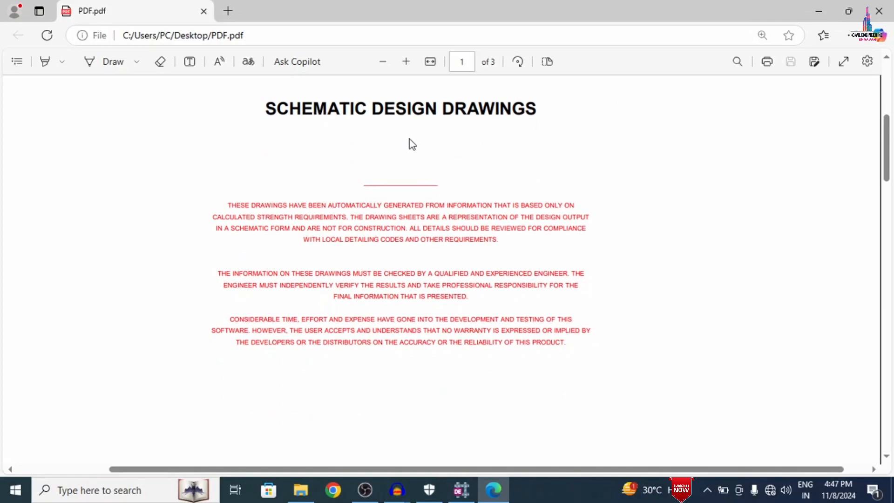
scroll(398, 145, down, 15)
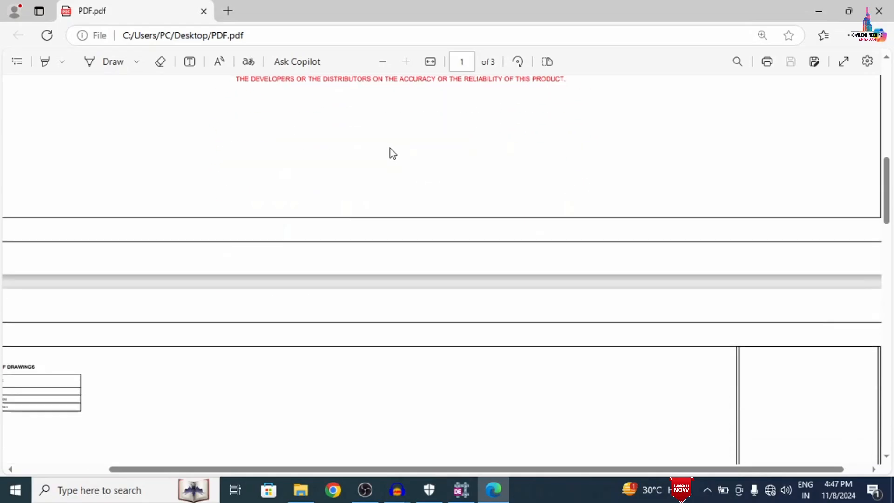
scroll(389, 147, down, 8)
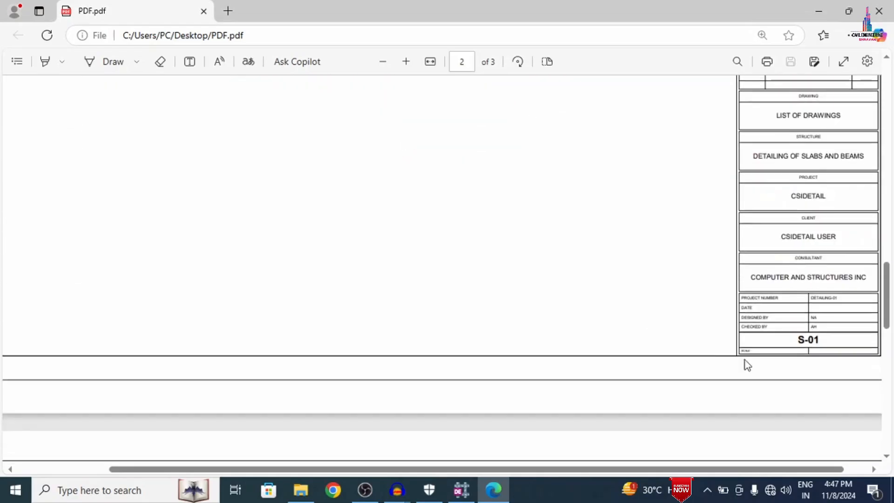
scroll(508, 438, left, 2)
scroll(355, 428, left, 2)
scroll(399, 345, up, 10)
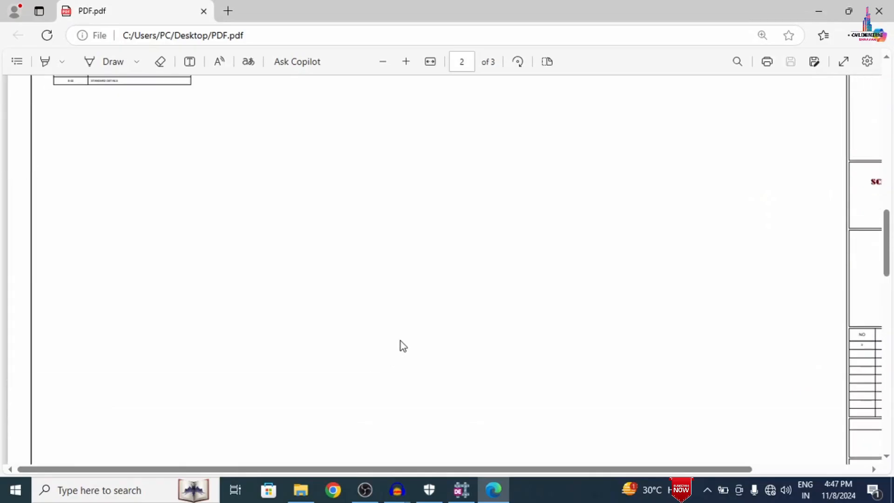
Step: Examine the typical beam and column elevations and sections on page 3 of the PDF
scroll(408, 331, down, 12)
scroll(408, 331, down, 4)
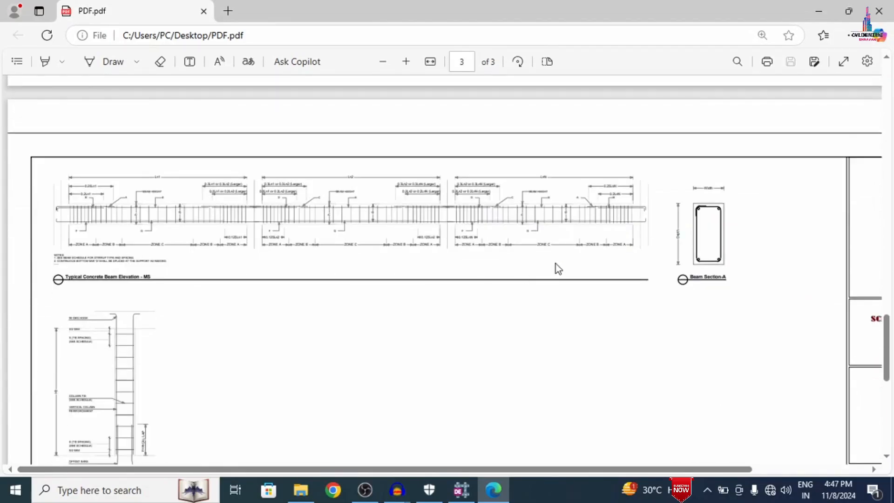
scroll(517, 228, down, 5)
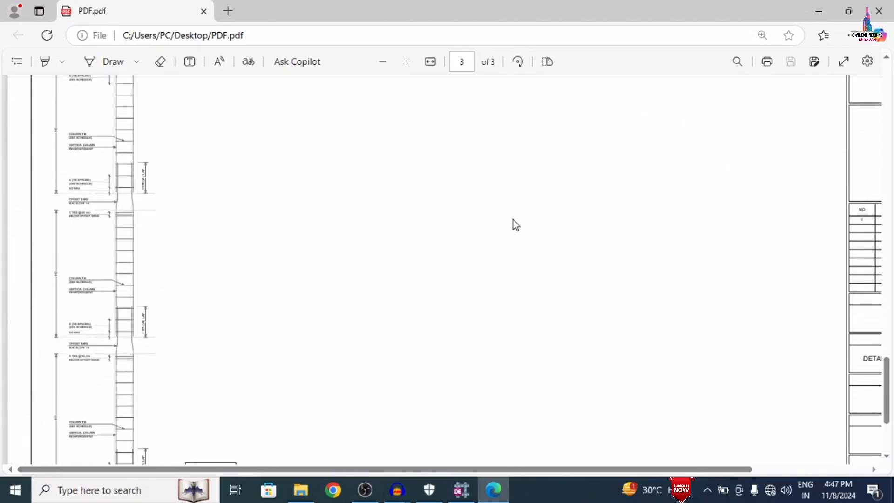
scroll(135, 260, down, 3)
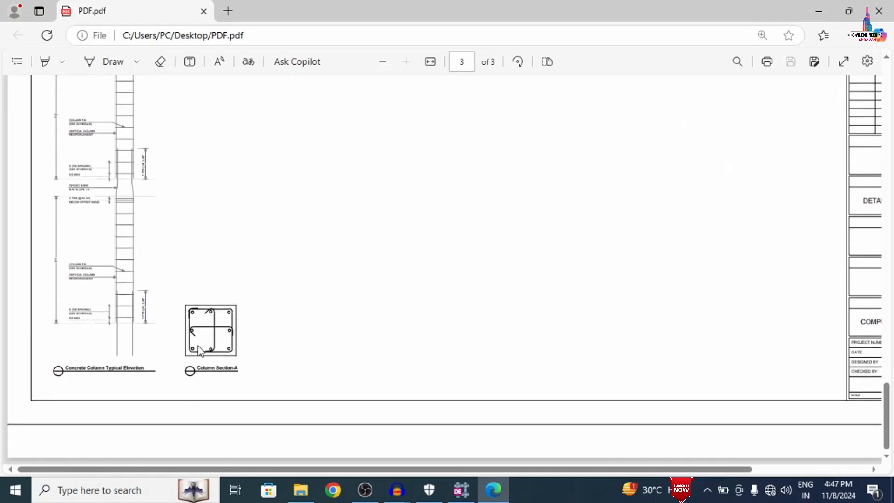
scroll(196, 335, up, 5)
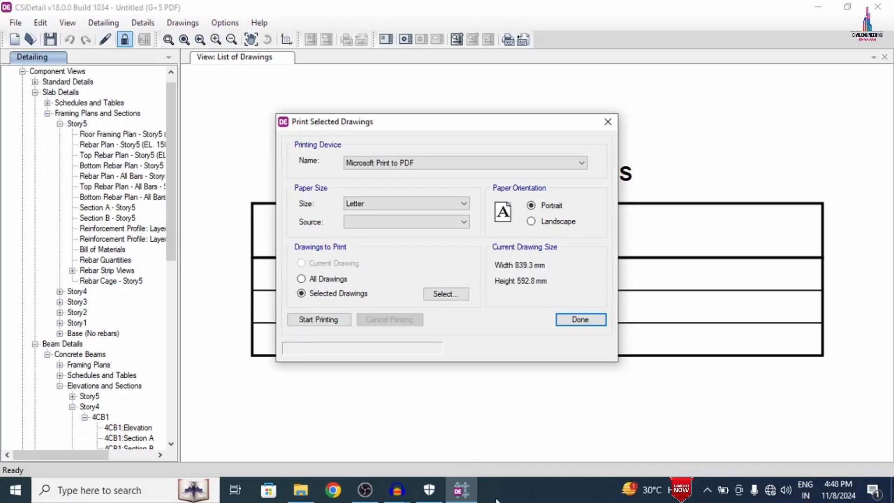
Step: Switch the print scope to all drawings in CSiDetail and close the print settings without printing
click(302, 279)
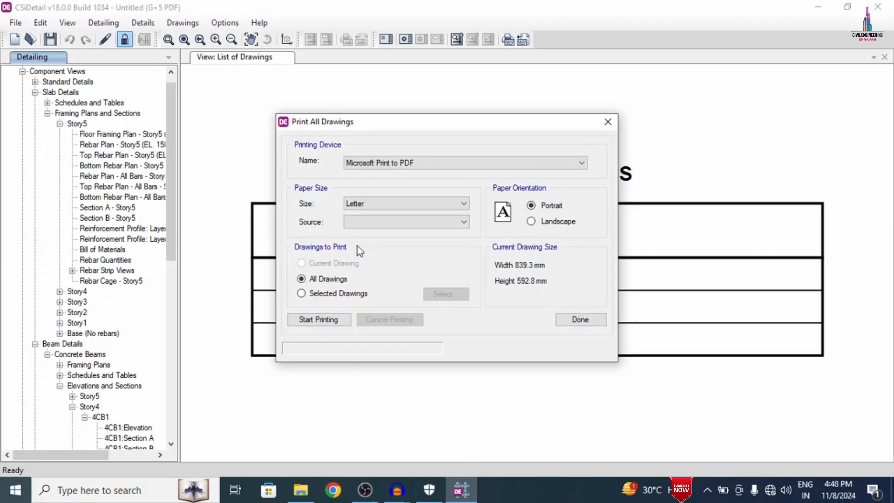
click(608, 121)
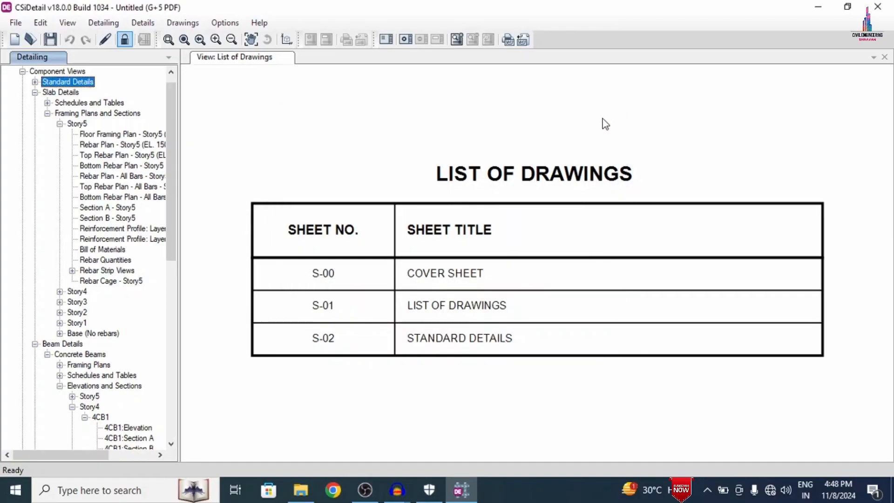